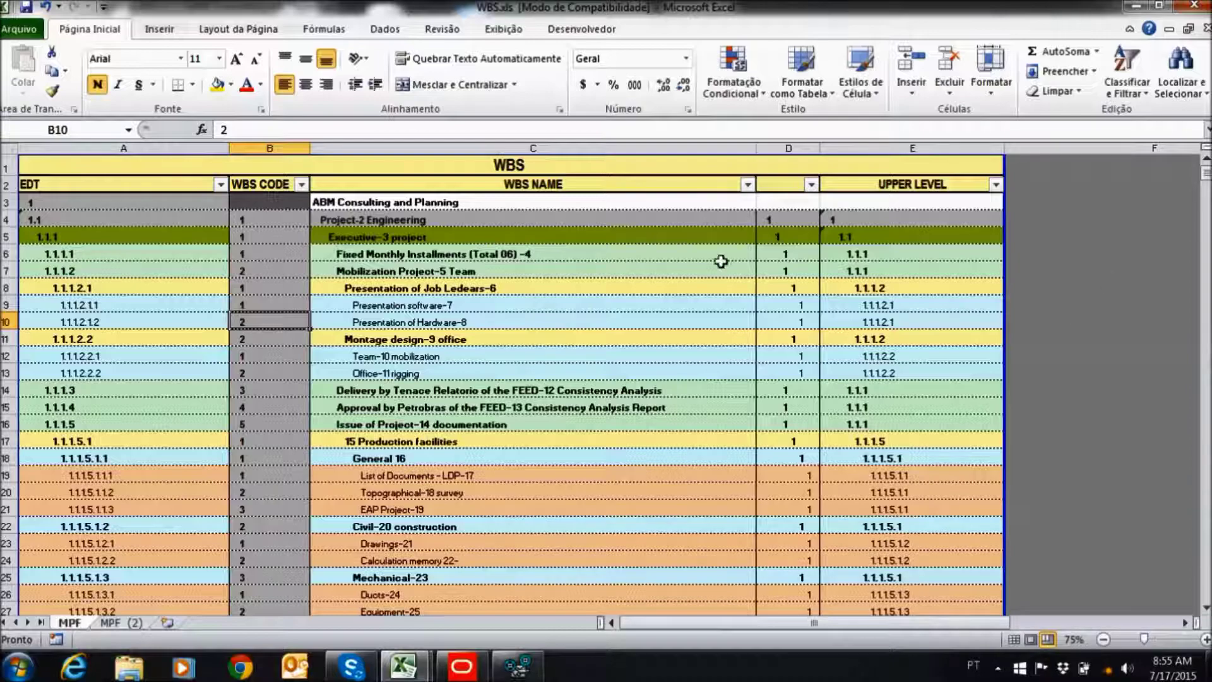
Review the hierarchical EDT codes in rows 9, 11 and 14 of the MPF sheet.
mouse_move(1207, 172)
mouse_down()
mouse_move(1181, 532)
mouse_move(1184, 172)
mouse_up()
click(69, 305)
click(70, 338)
click(66, 390)
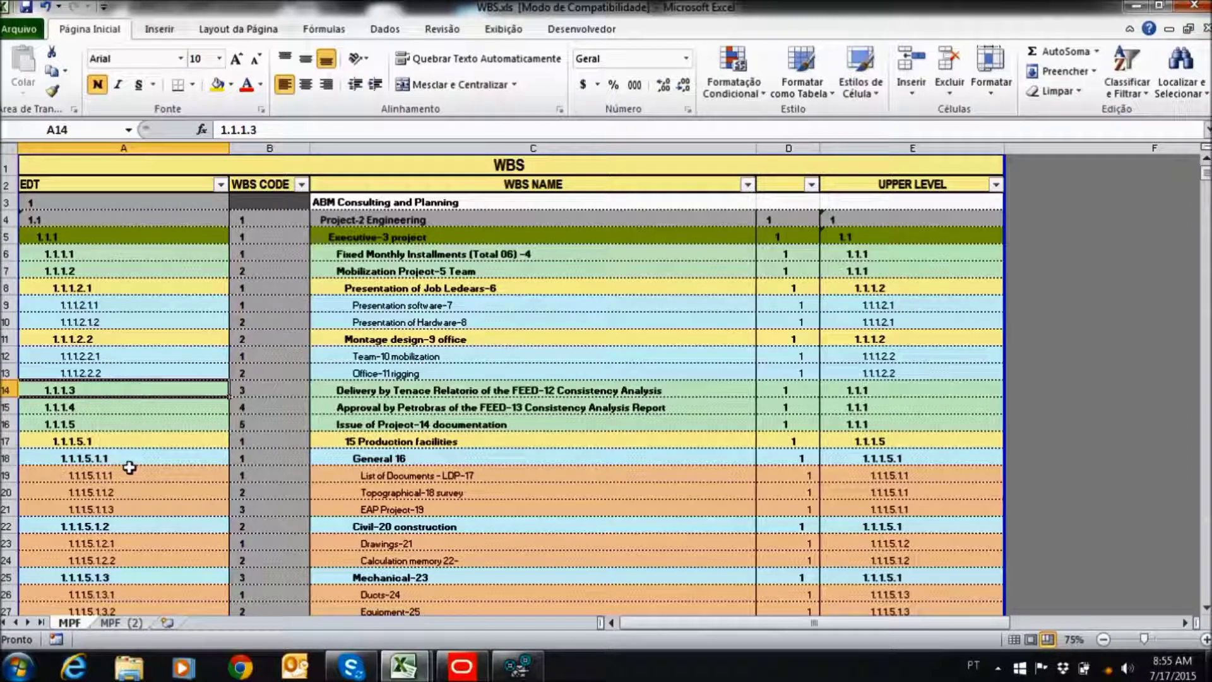
Switch to Primavera P6, add two WBS elements under ABM Consulting and Planning, and outdent the second with a placeholder name.
click(462, 666)
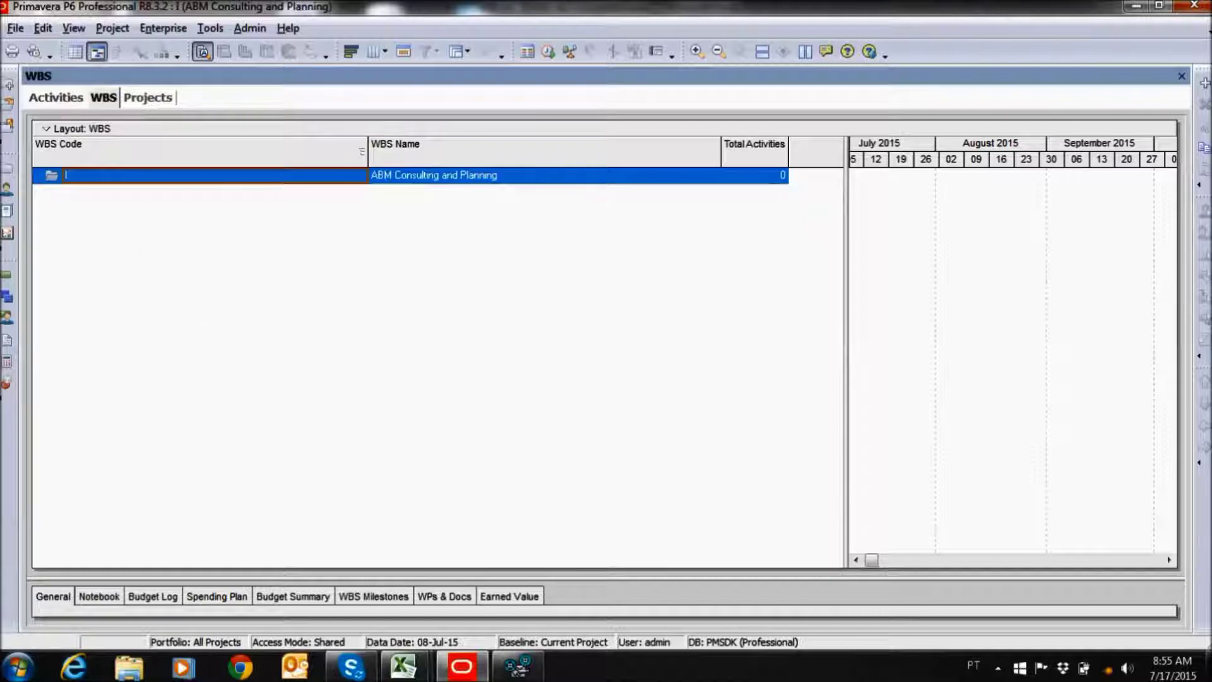
click(1204, 82)
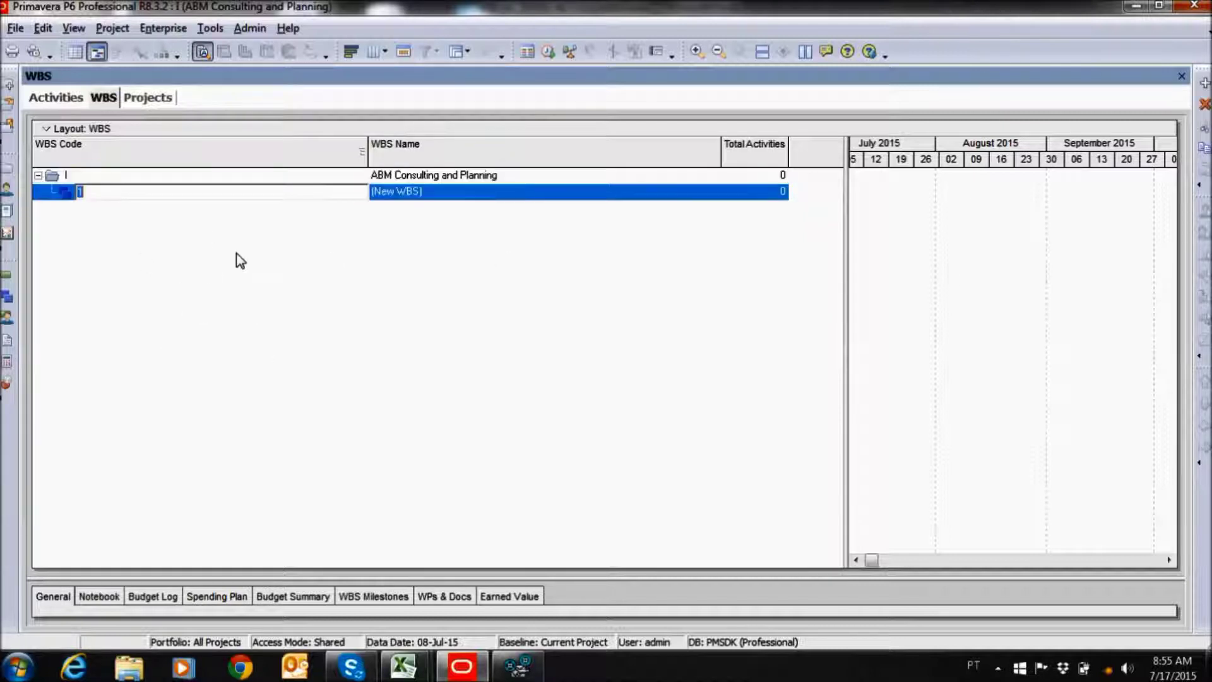
click(1204, 82)
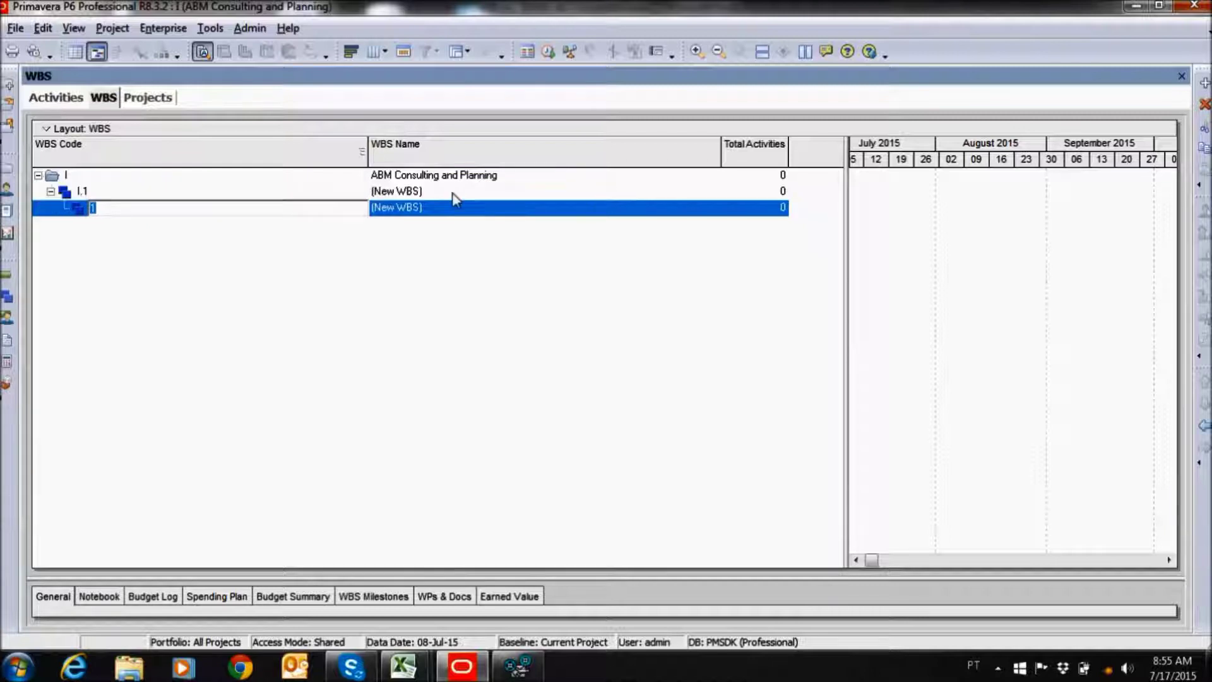
click(419, 213)
click(422, 211)
text(m)
click(1206, 427)
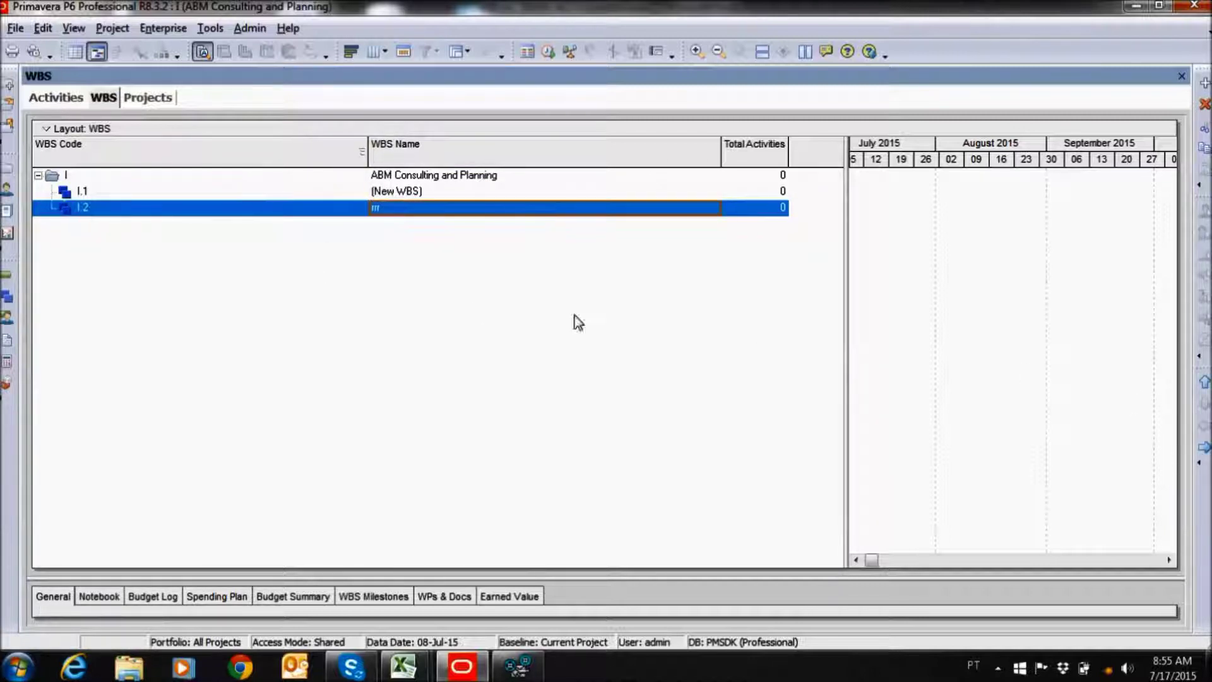
Delete both trial WBS elements from the project.
click(214, 192)
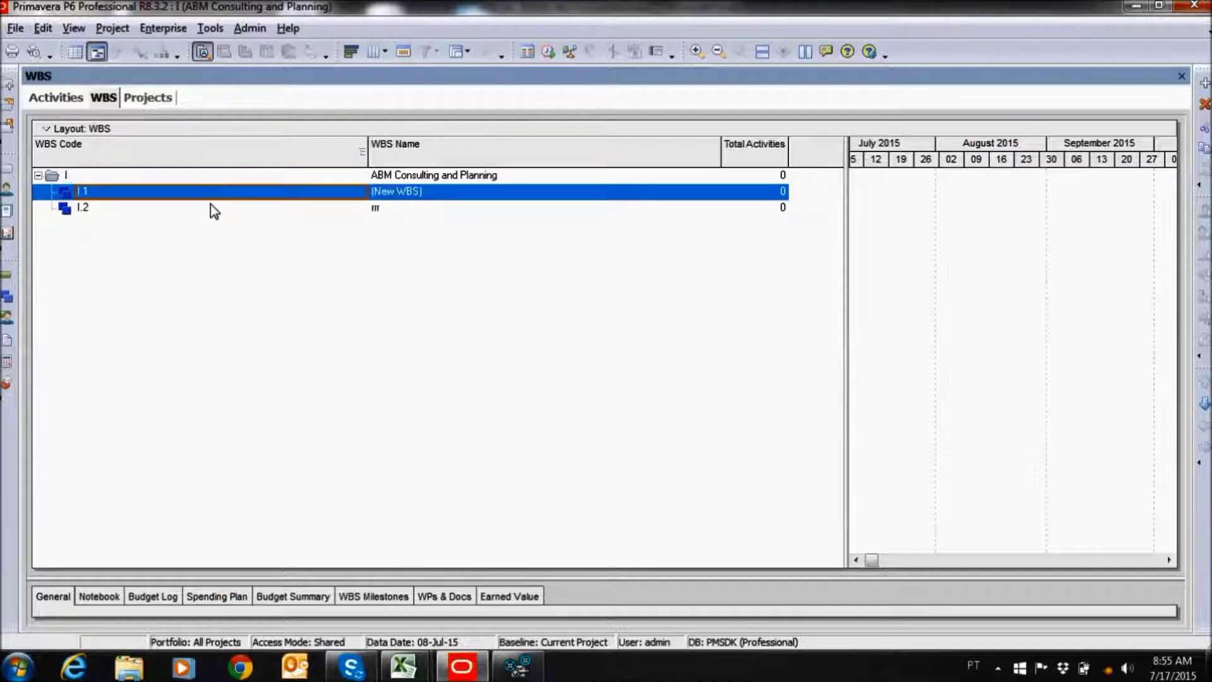
shift+click(212, 207)
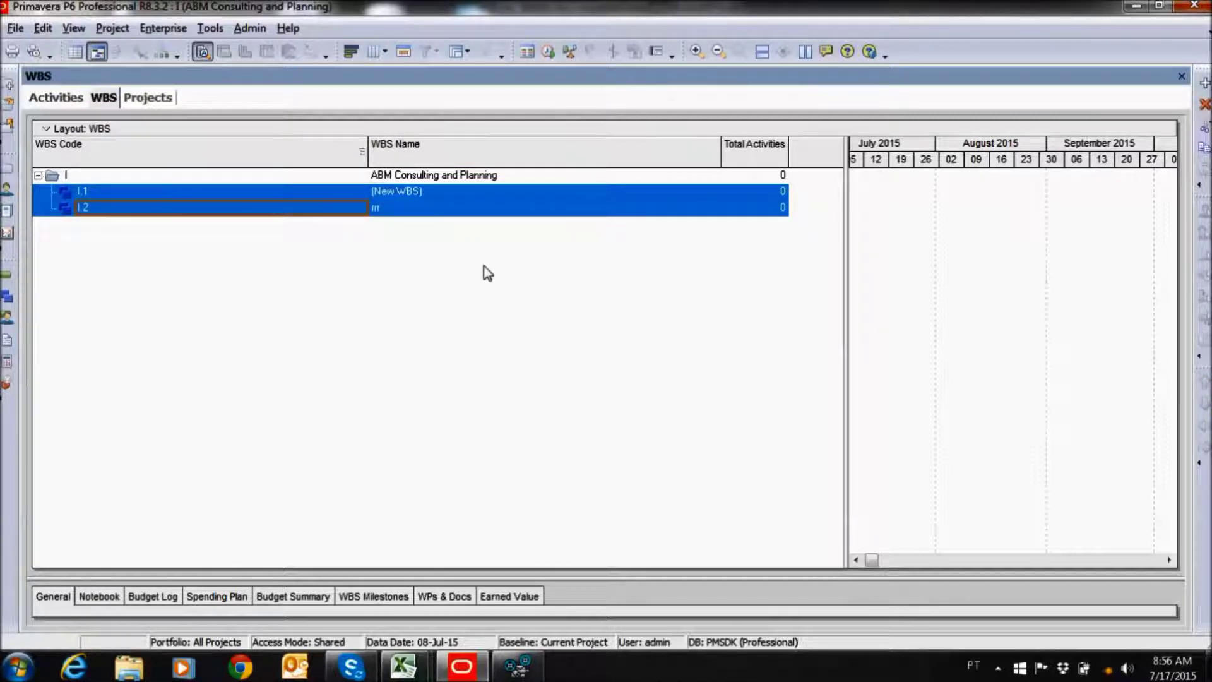
key(Delete)
Switch to the Spreadsheet Synchronise - Library workbook in Excel and run the WBS import from Primavera to Excel.
mouse_move(404, 666)
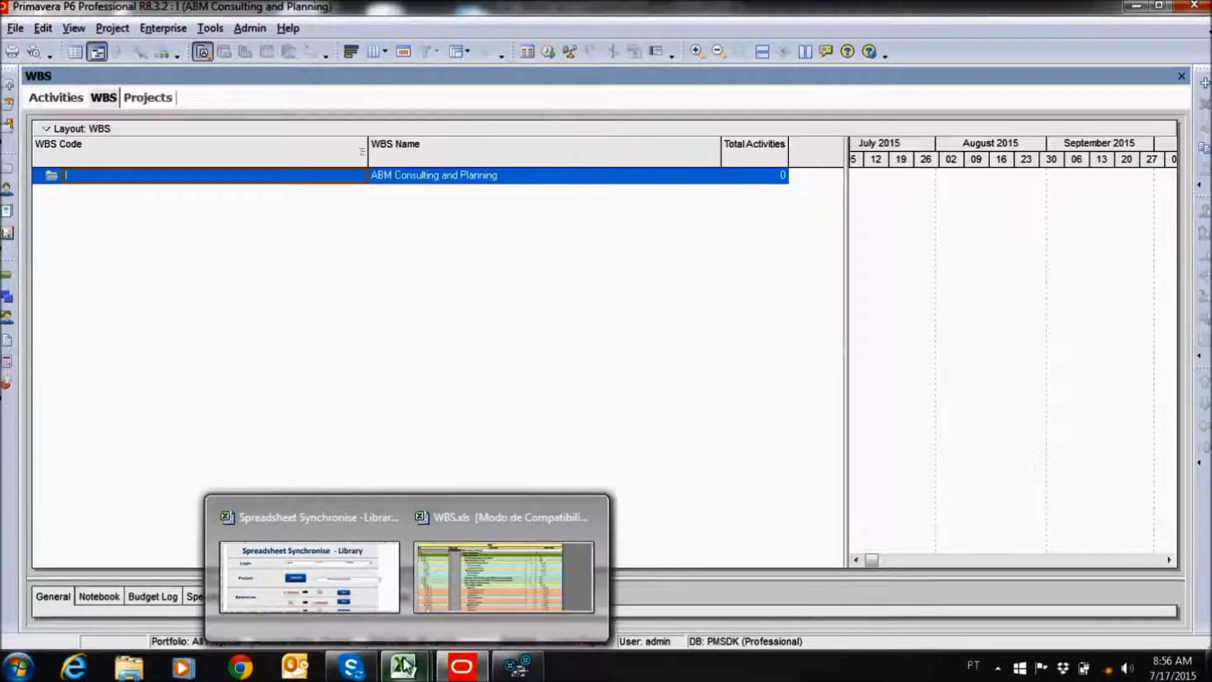
mouse_move(516, 666)
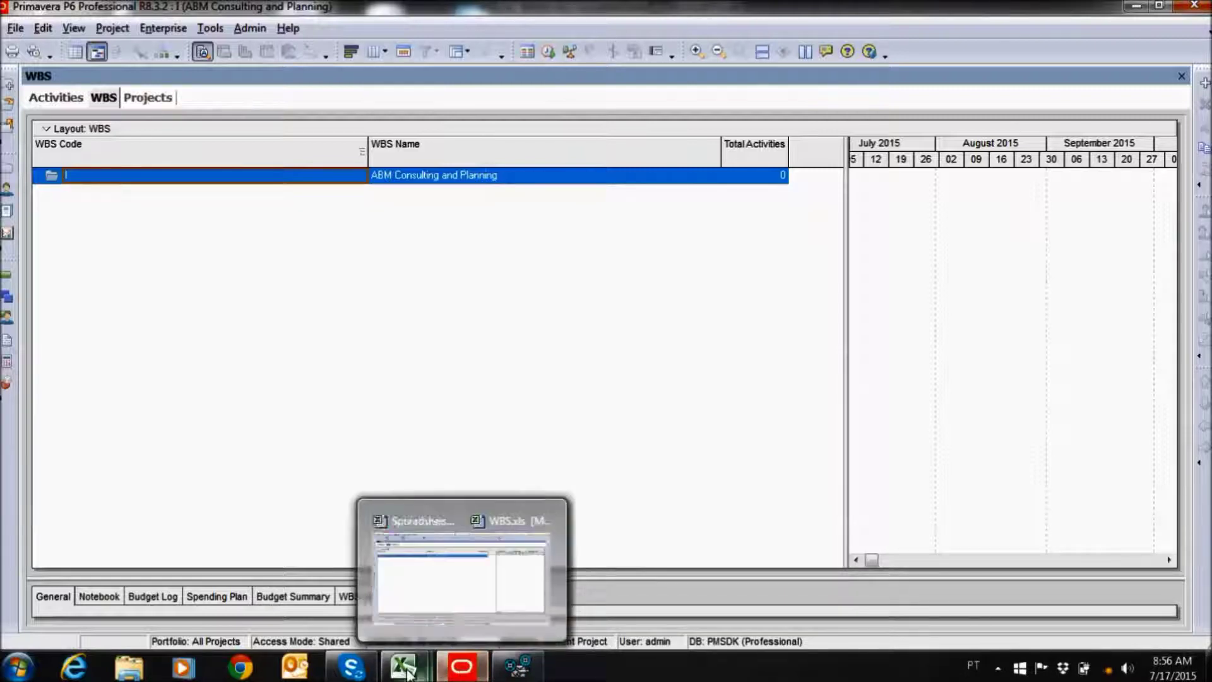
click(445, 621)
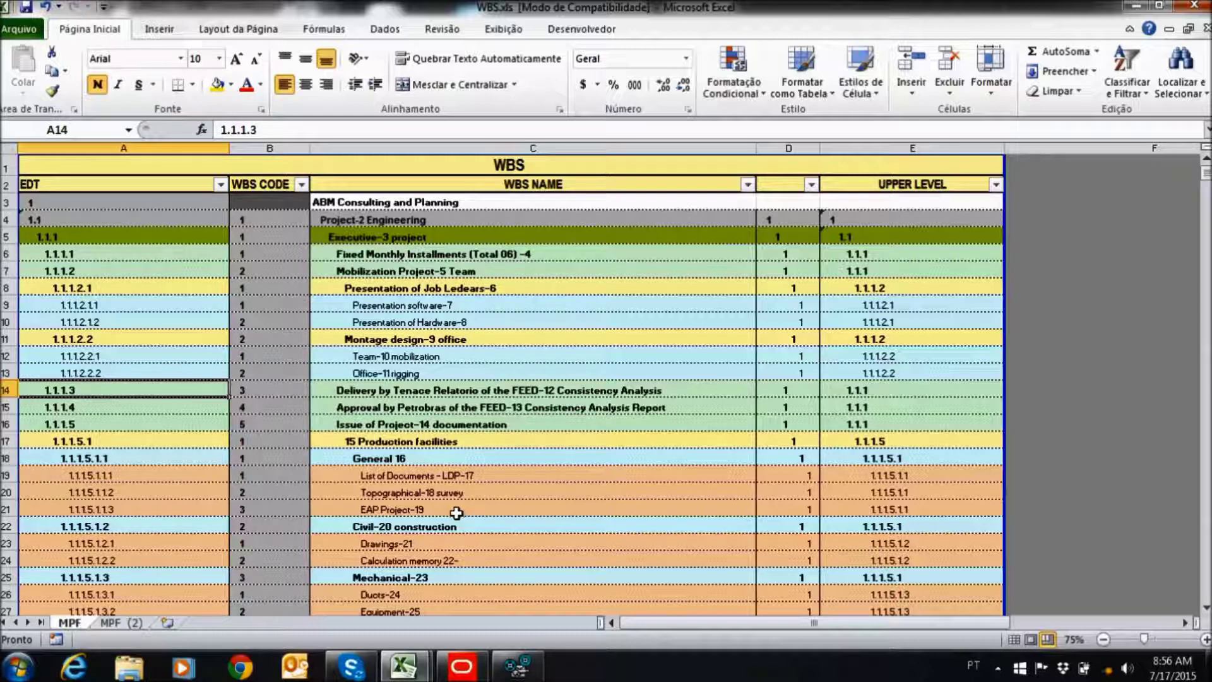
mouse_move(404, 666)
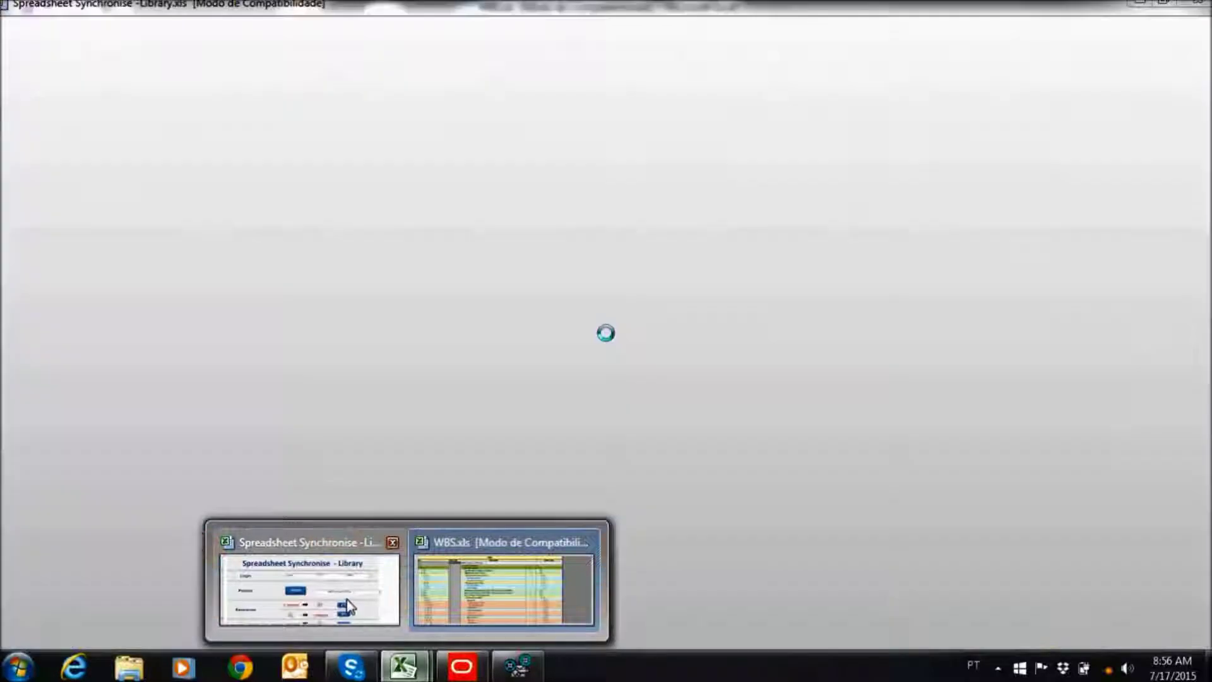
click(349, 606)
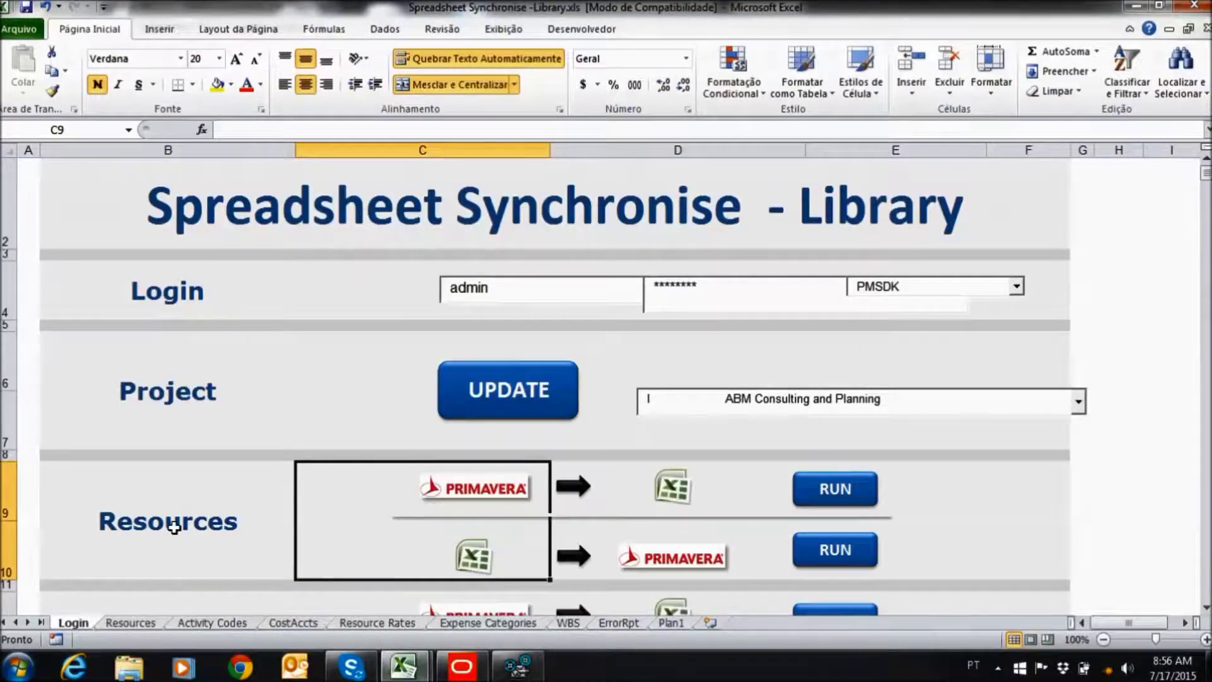
scroll(174, 528, down, 2)
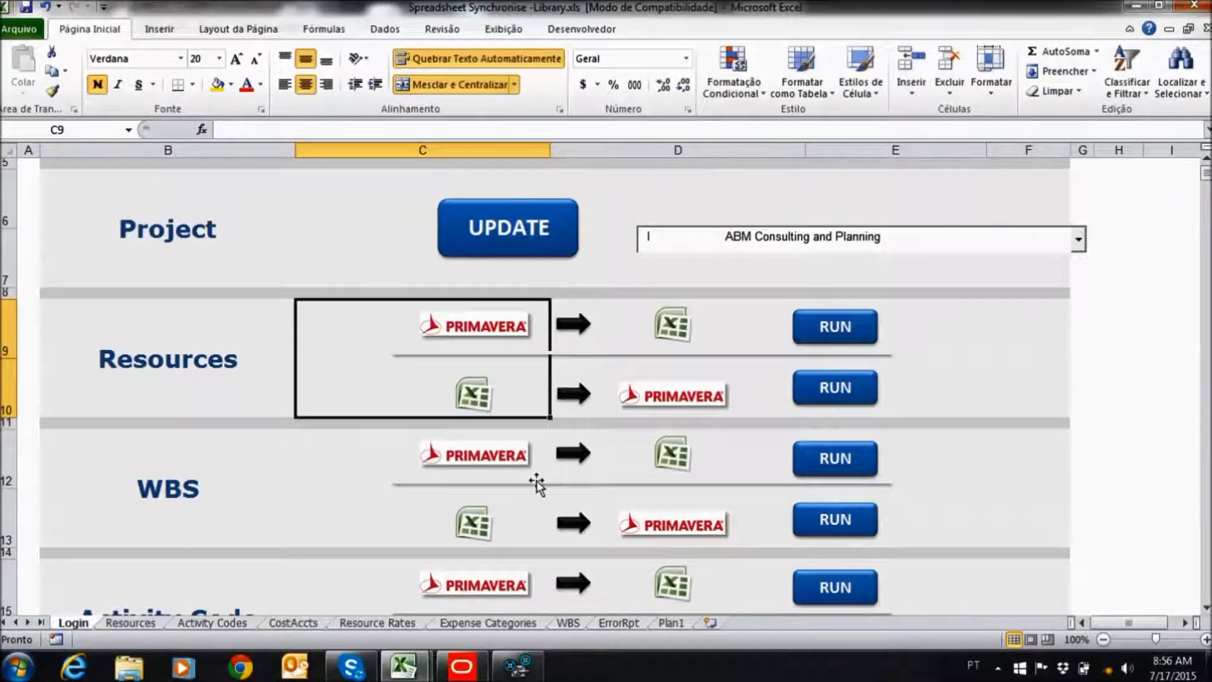
click(833, 463)
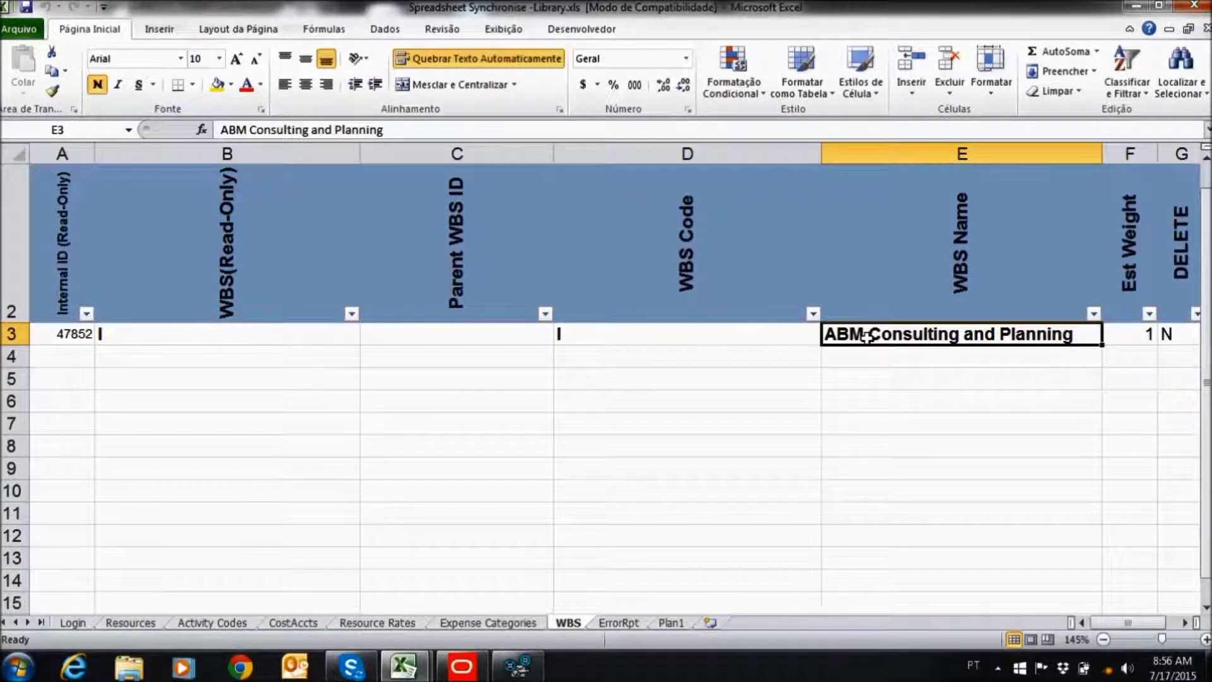
click(802, 340)
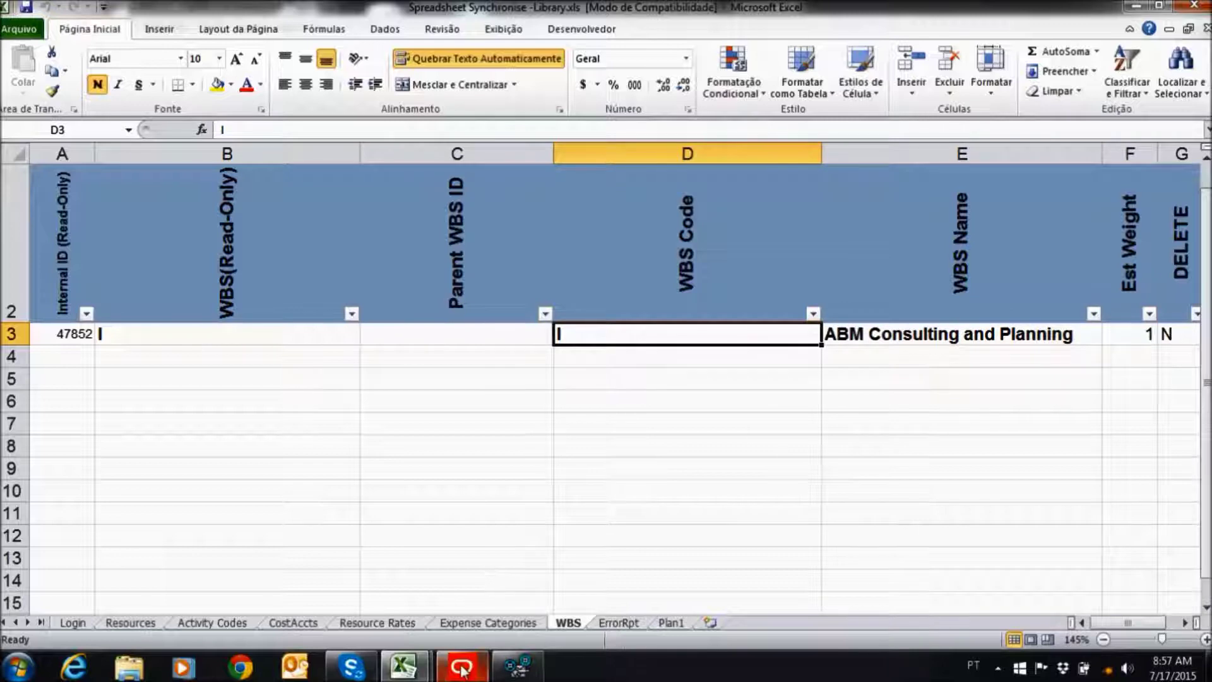
Copy the WBS codes, names and weights from row 4 down in WBS.xls and paste them as values at D4 of the library's WBS sheet.
mouse_move(414, 674)
click(546, 542)
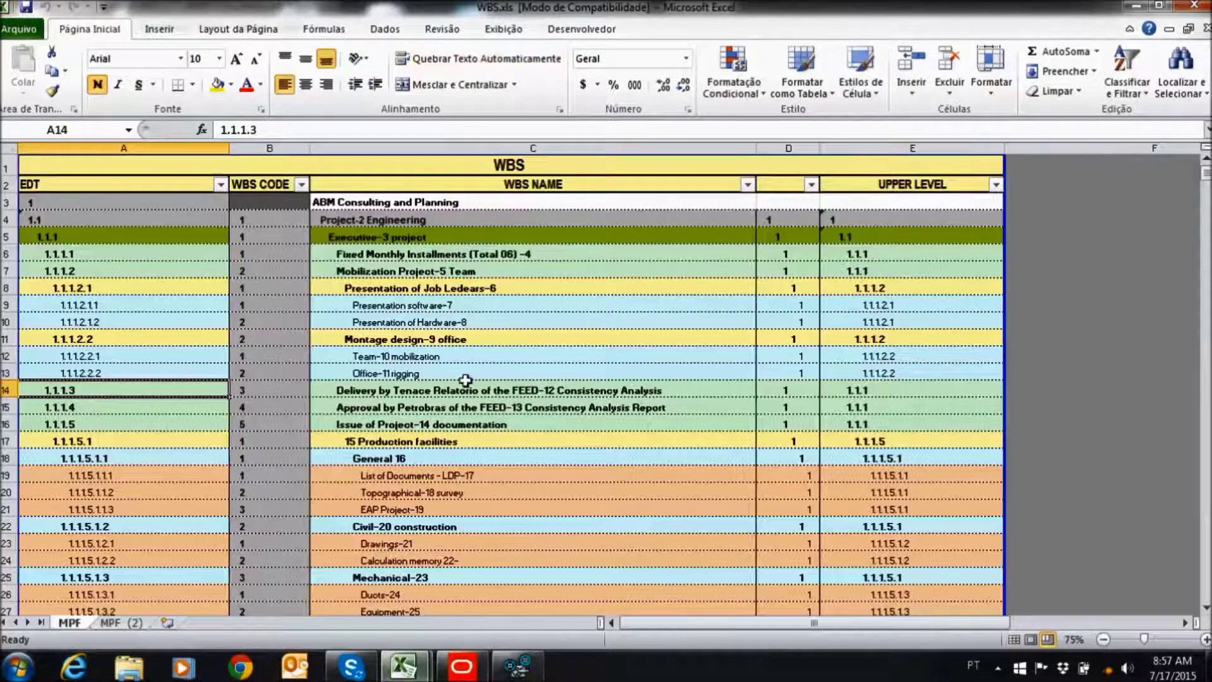
drag(268, 217, 781, 214)
key(ctrl+shift+Down)
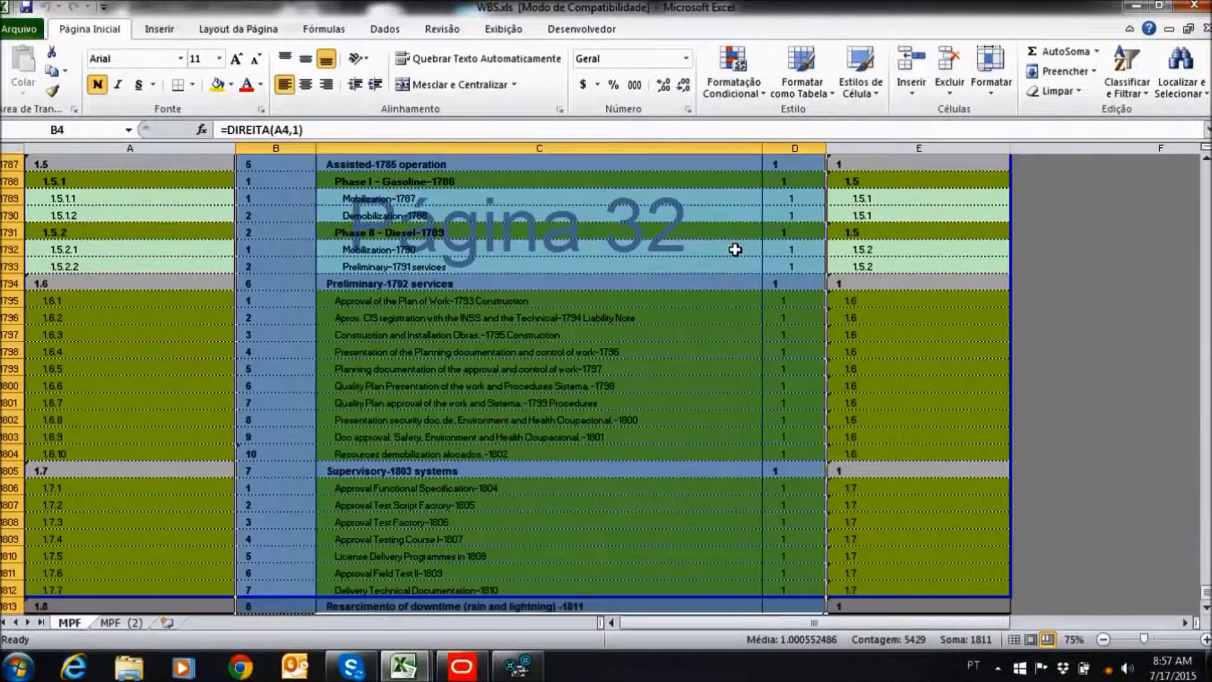
click(404, 666)
click(316, 587)
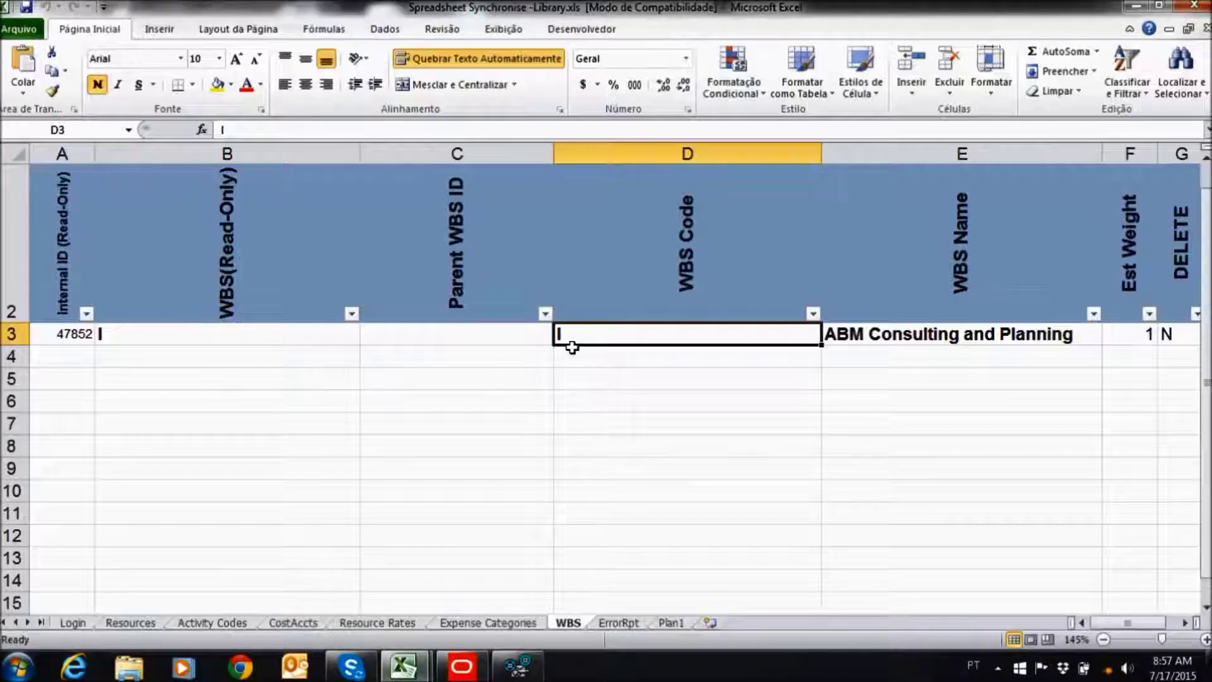
click(661, 361)
right_click(662, 362)
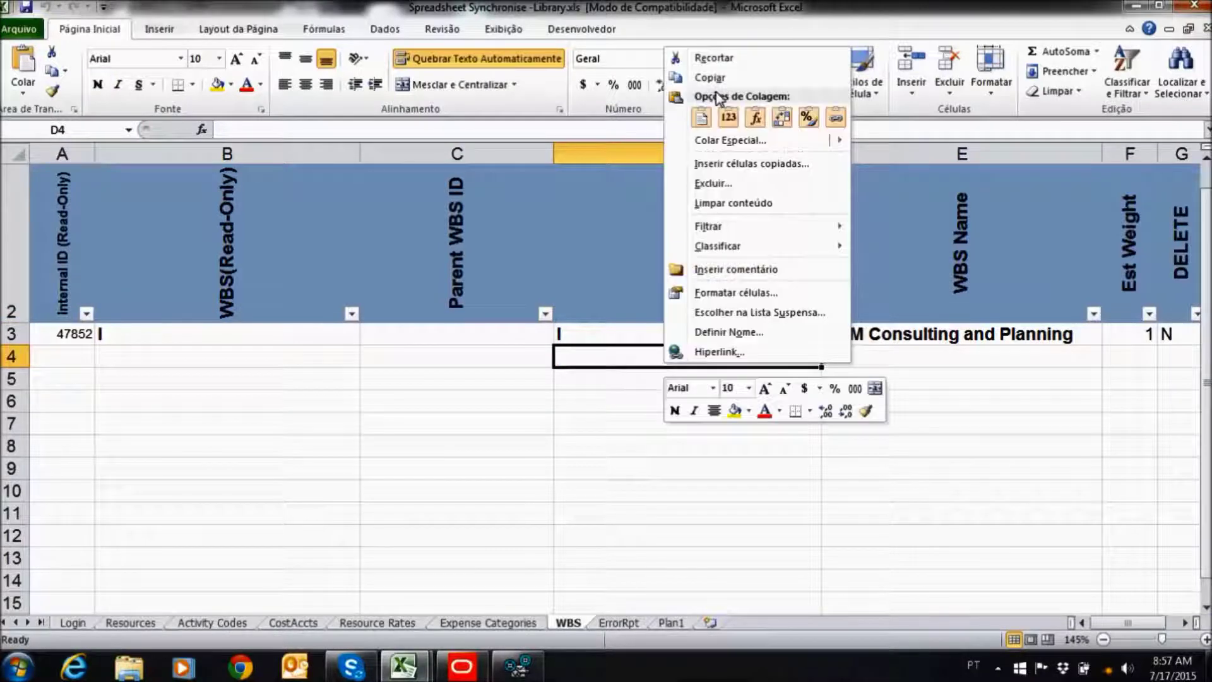
click(727, 122)
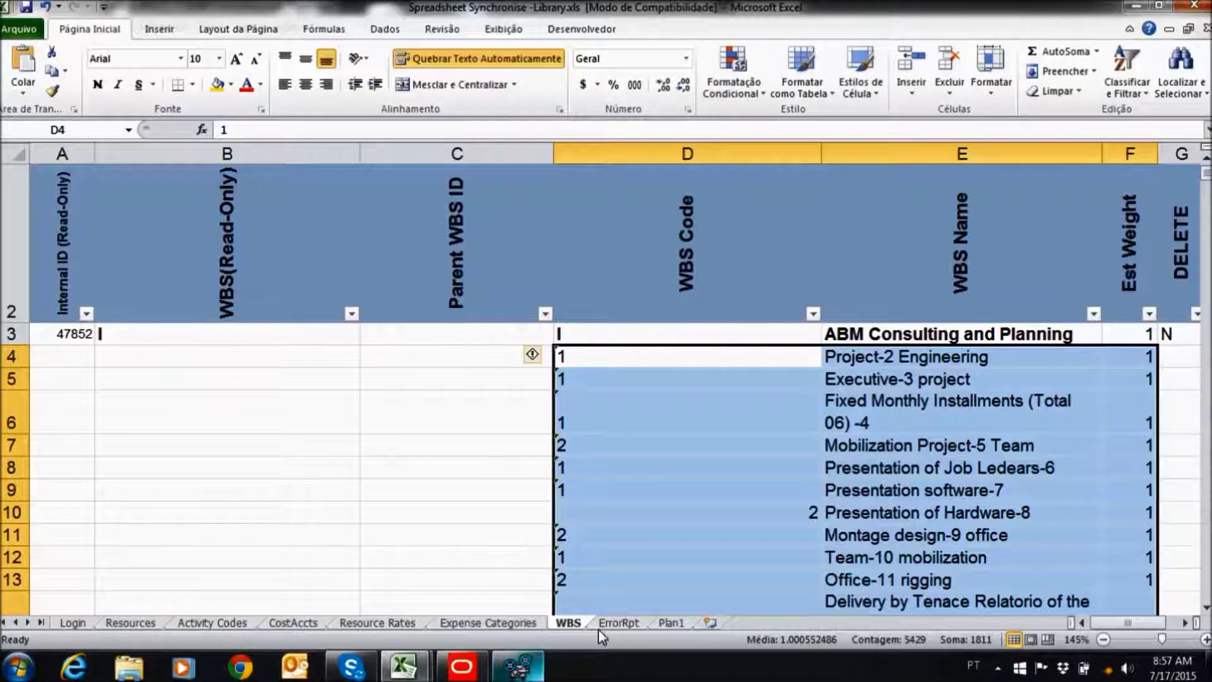
Copy the two WBS level formulas from B4:C4 of Plan1 into B4:C4 of the WBS sheet.
click(671, 623)
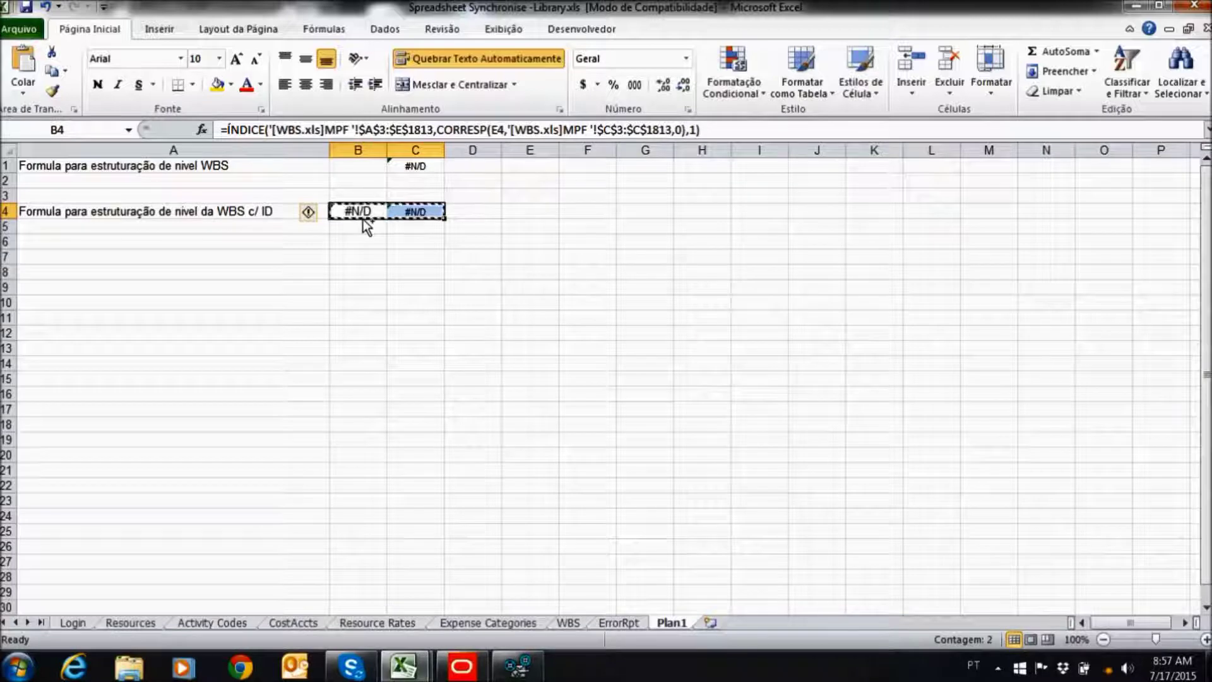
click(568, 623)
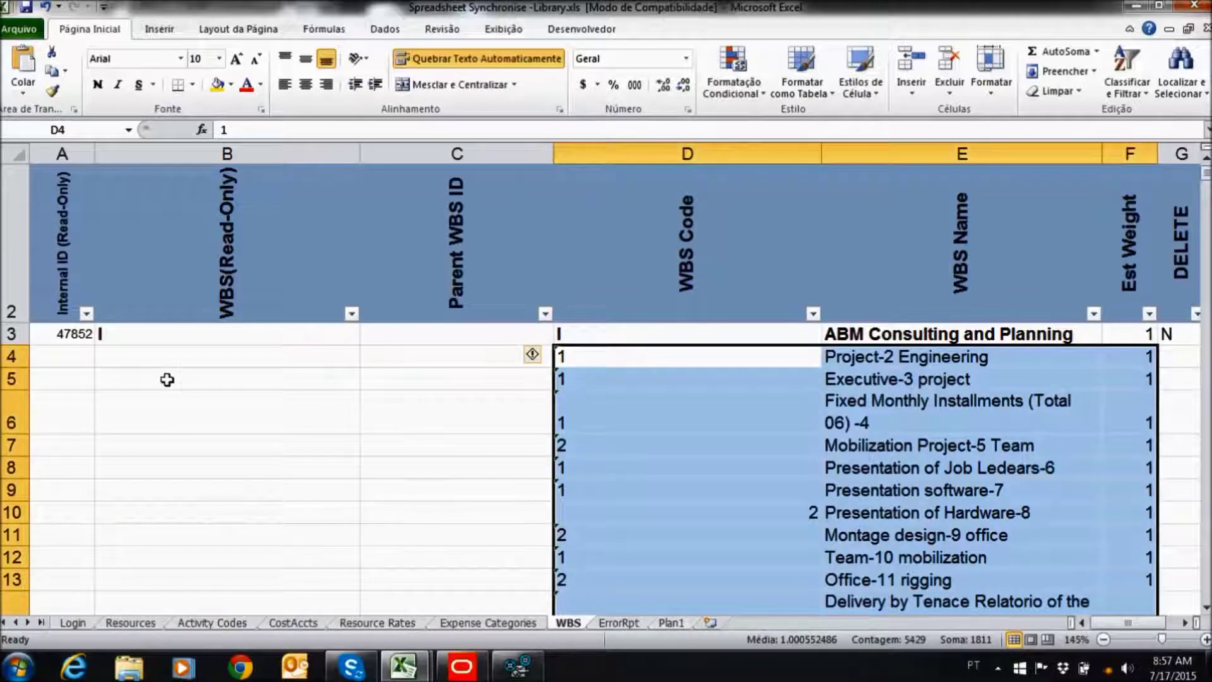
click(166, 358)
key(ctrl+v)
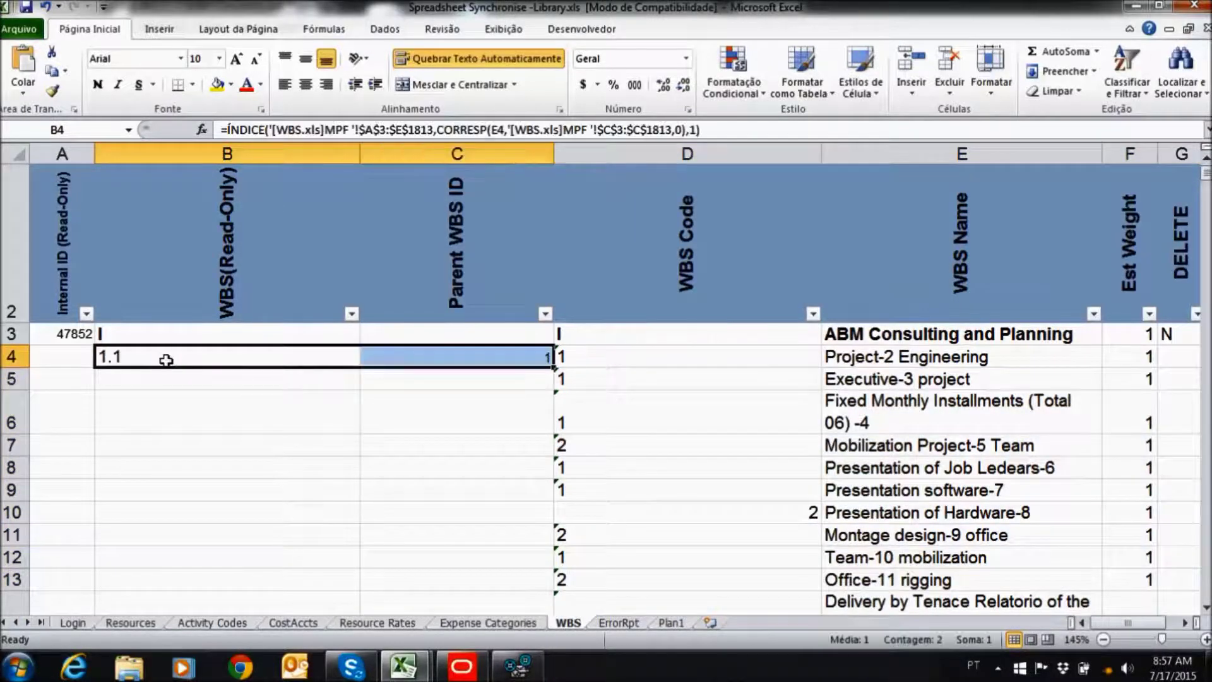
Inspect the ÍNDICE/CORRESP formula in B4 and the PROCV formula in C4.
click(520, 361)
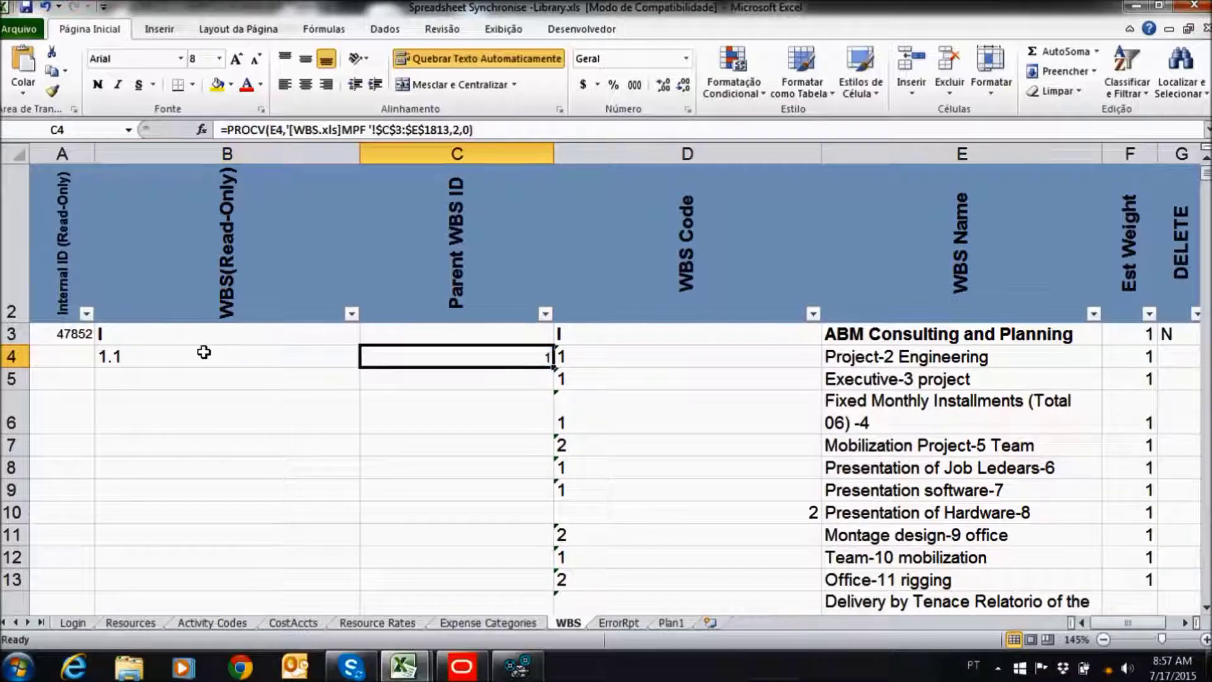
click(203, 352)
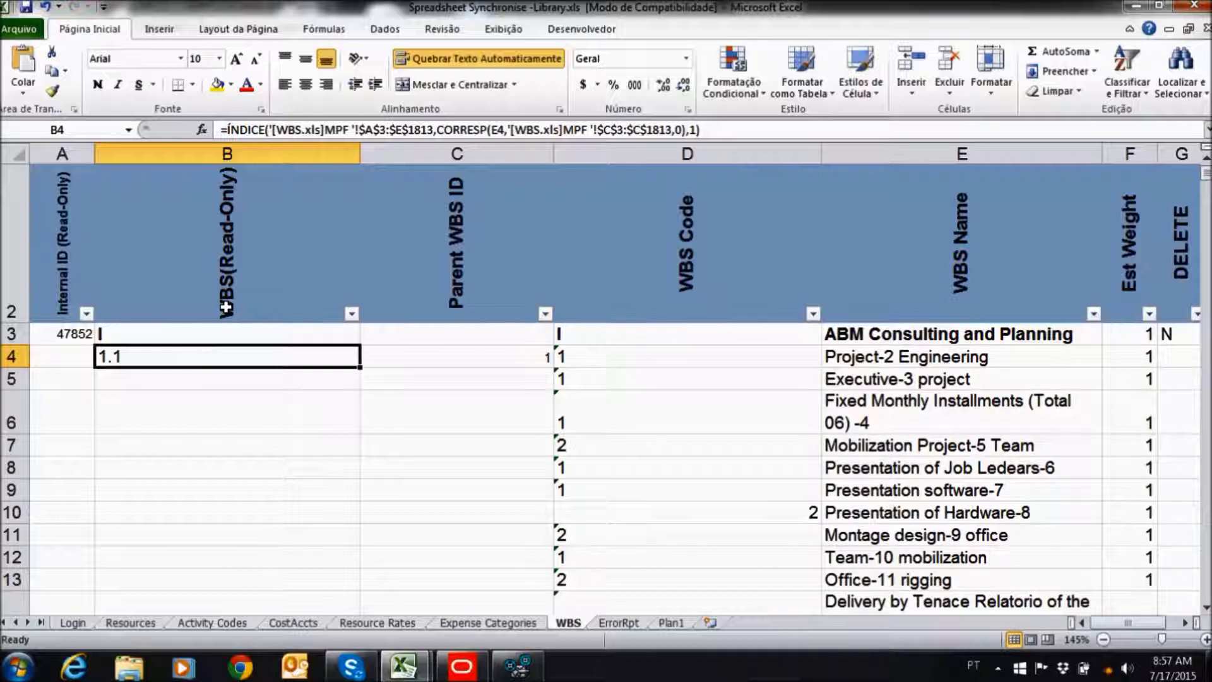
click(430, 349)
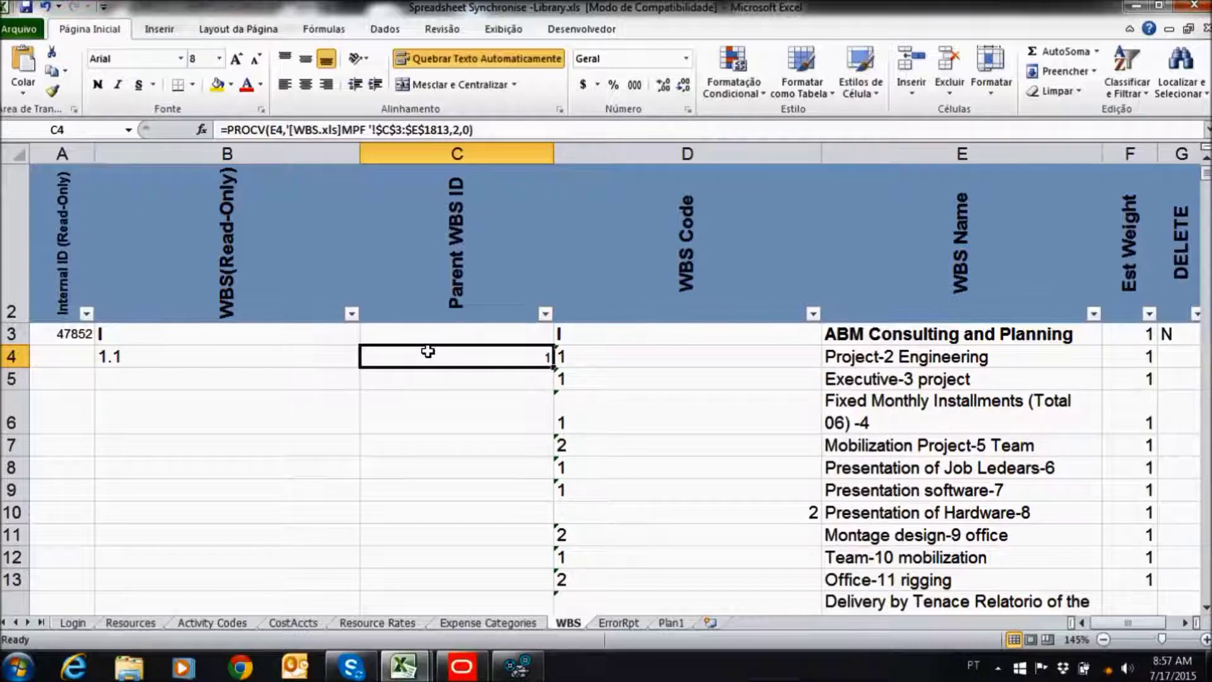
click(235, 361)
click(409, 358)
Copy the formulas in B4:C4 down both columns through row 1813 and review the filled WBS codes.
drag(249, 337, 517, 354)
click(311, 357)
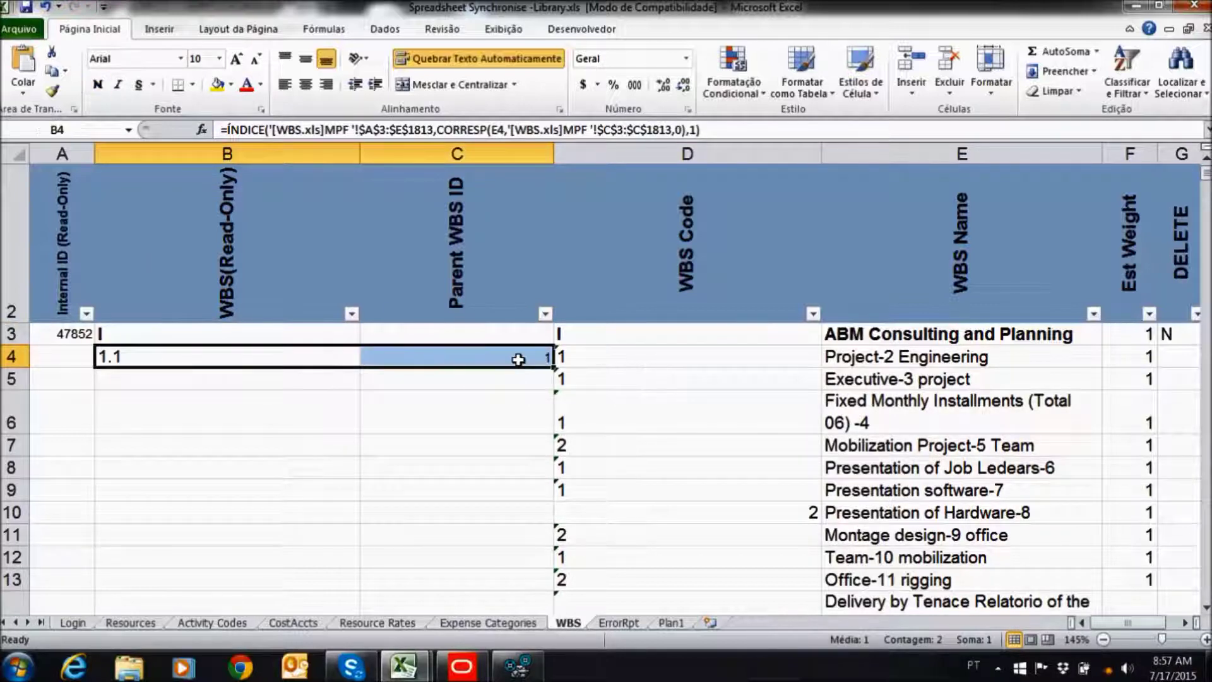
drag(1206, 180, 1206, 593)
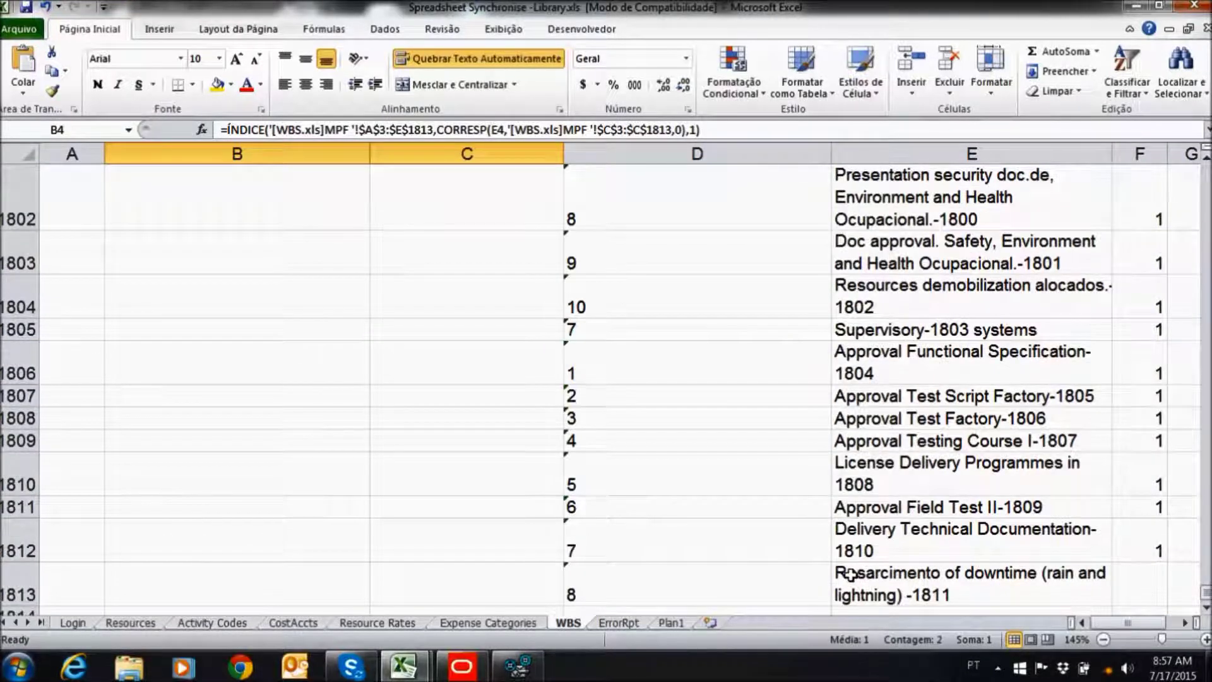
scroll(608, 532, down, 2)
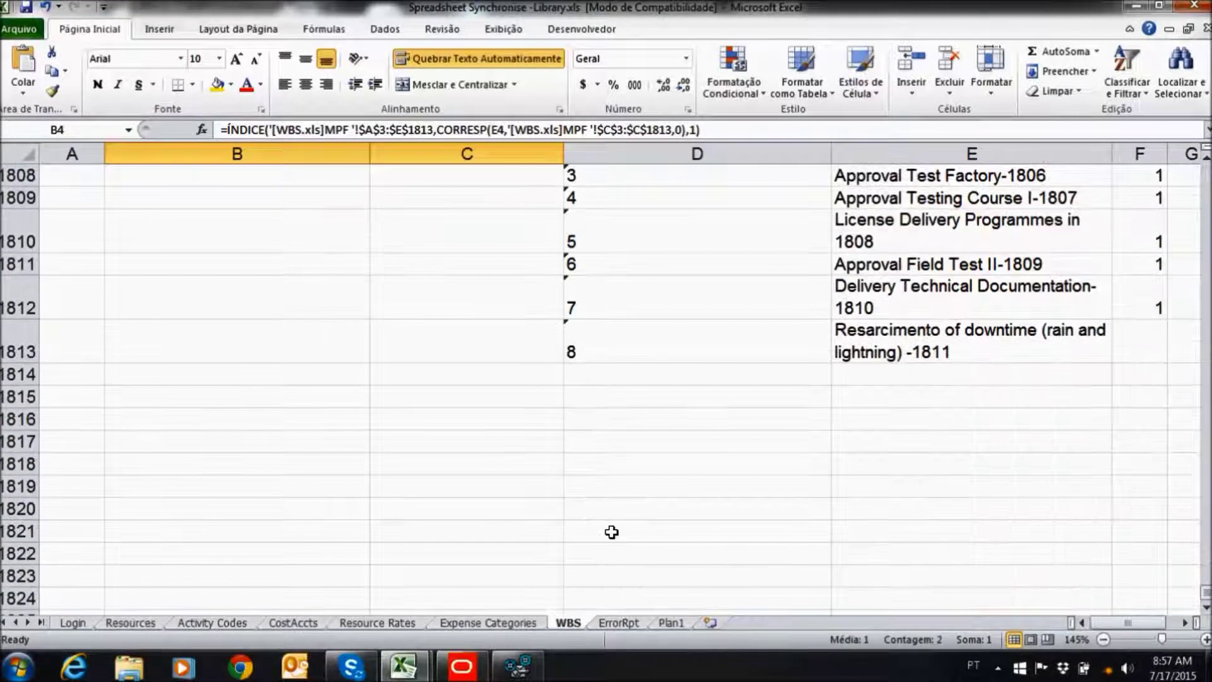
shift+click(522, 353)
key(ctrl+BackSpace)
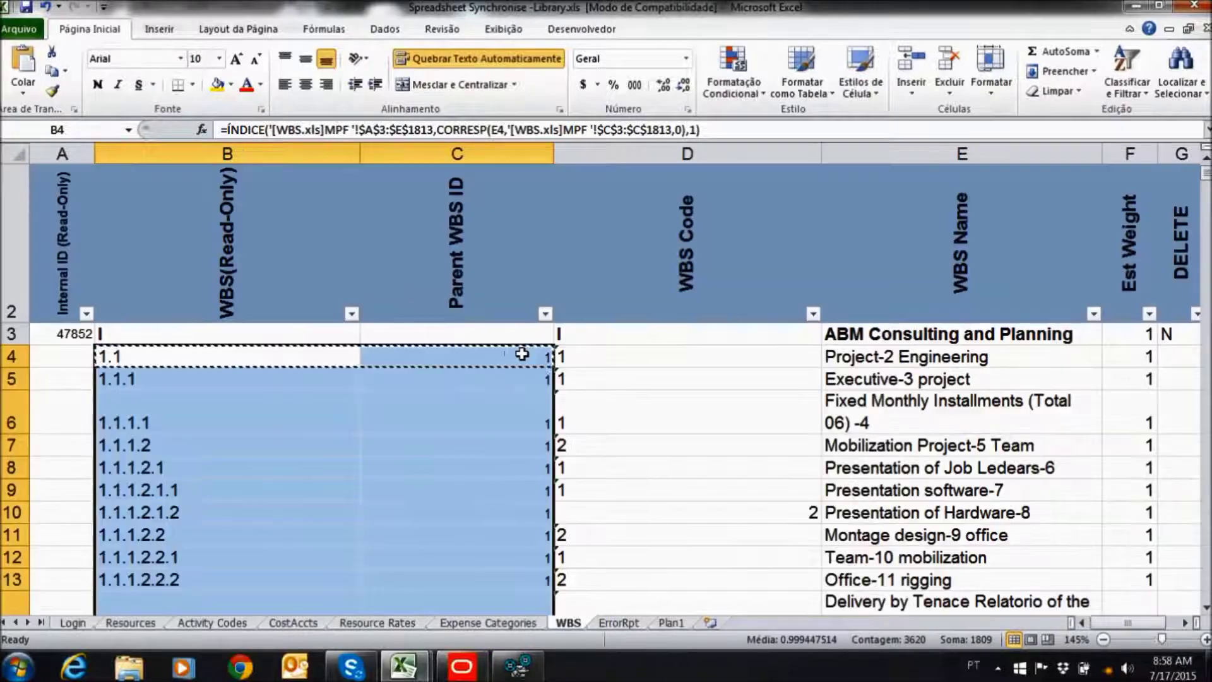
key(ctrl+c)
scroll(537, 381, down, 2)
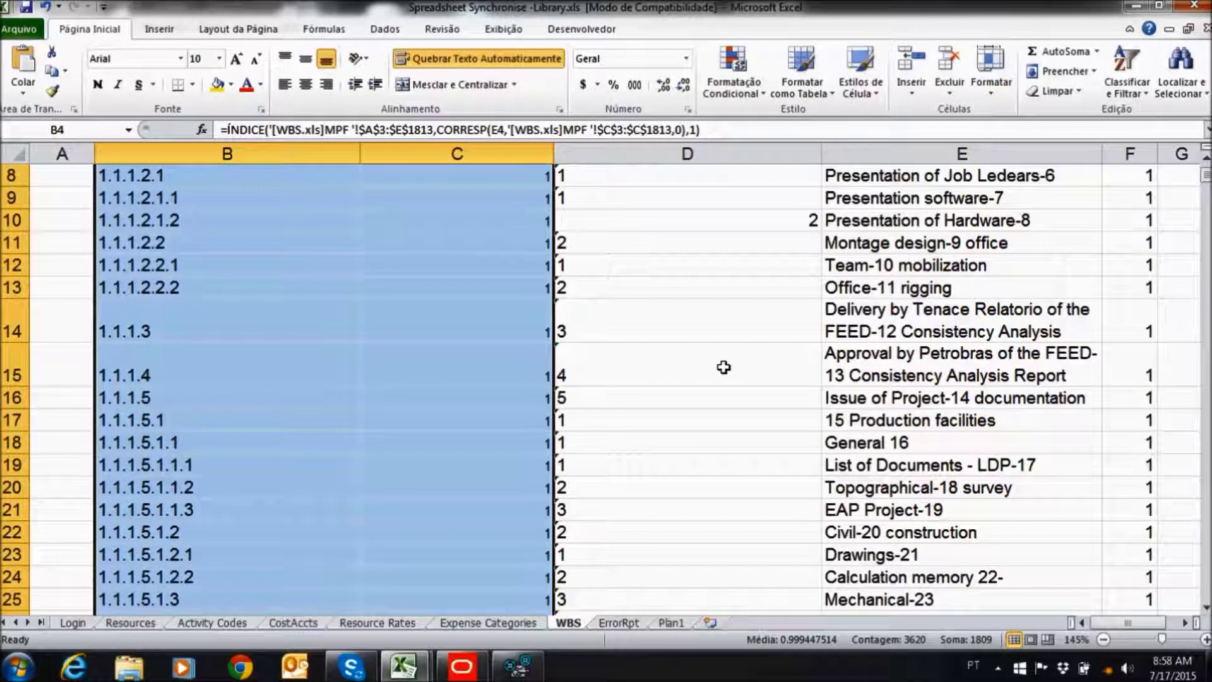
scroll(698, 363, down, 13)
mouse_move(1205, 190)
mouse_down()
mouse_move(1194, 597)
mouse_move(1193, 184)
mouse_up()
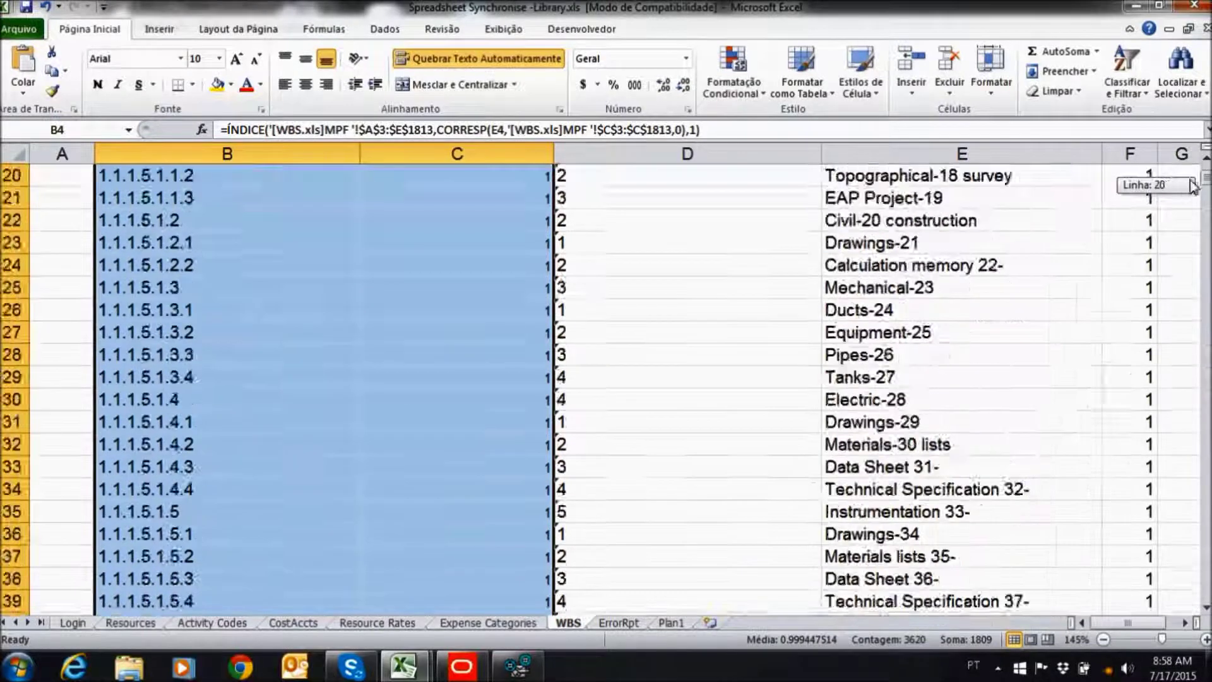
Run the WBS export from Excel to Primavera on the Login sheet, then switch to Primavera P6.
click(73, 623)
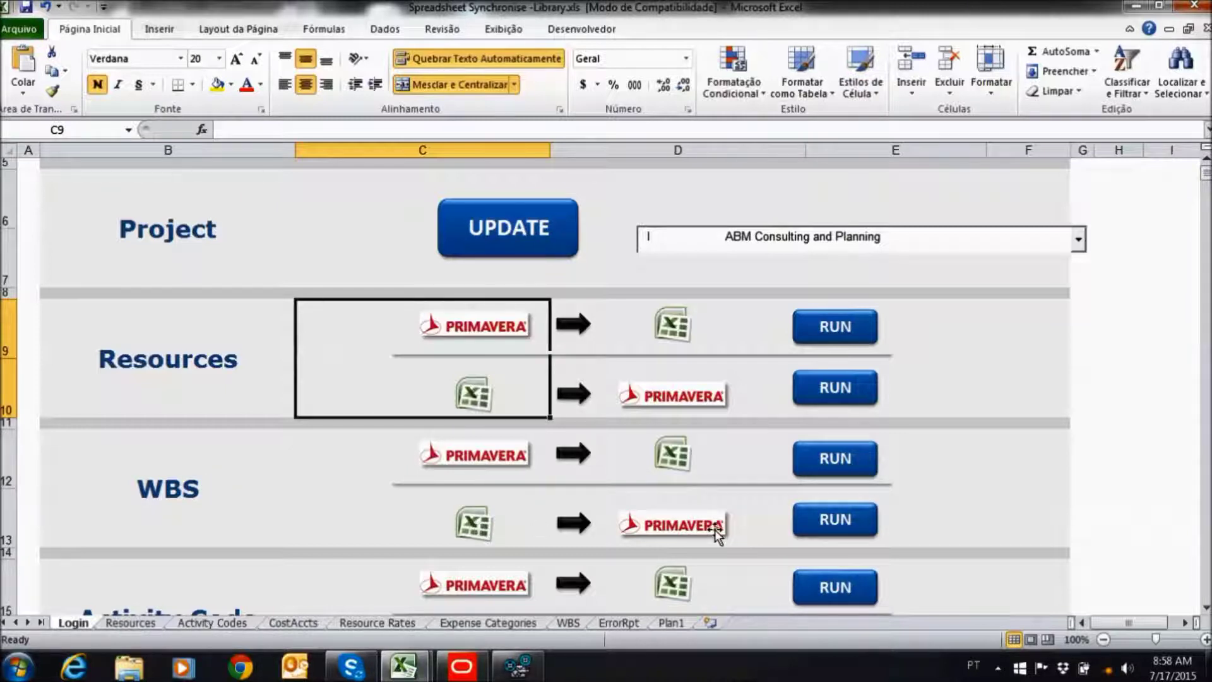
click(825, 522)
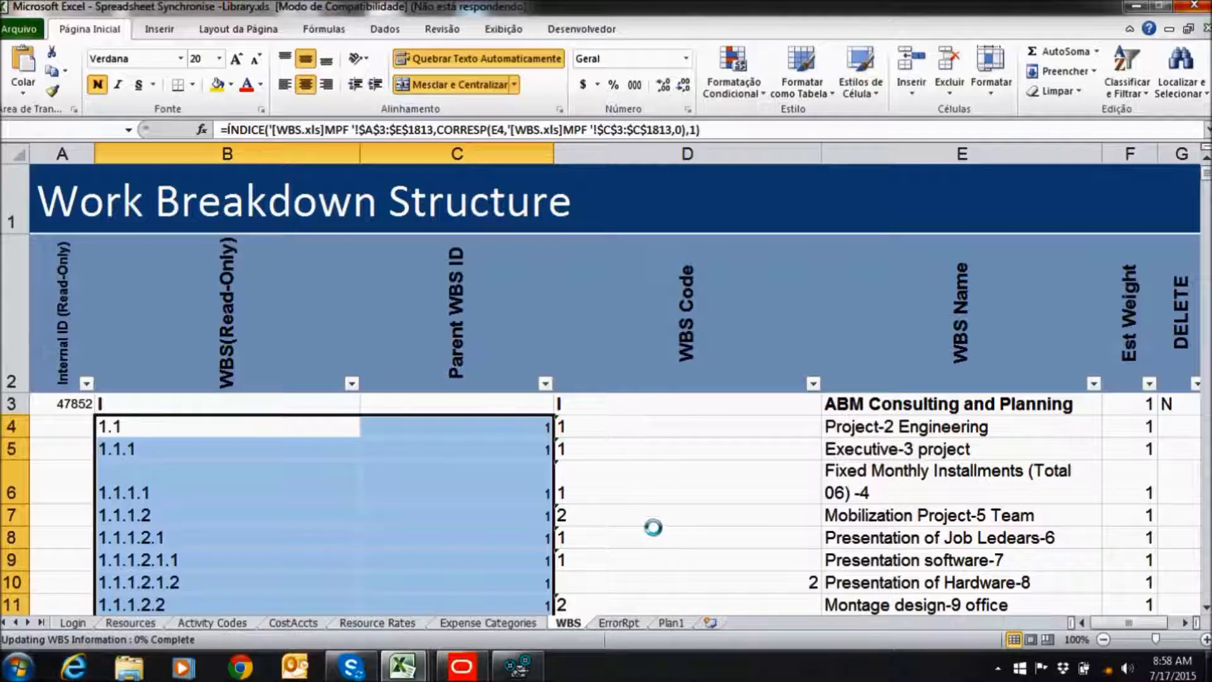
click(462, 666)
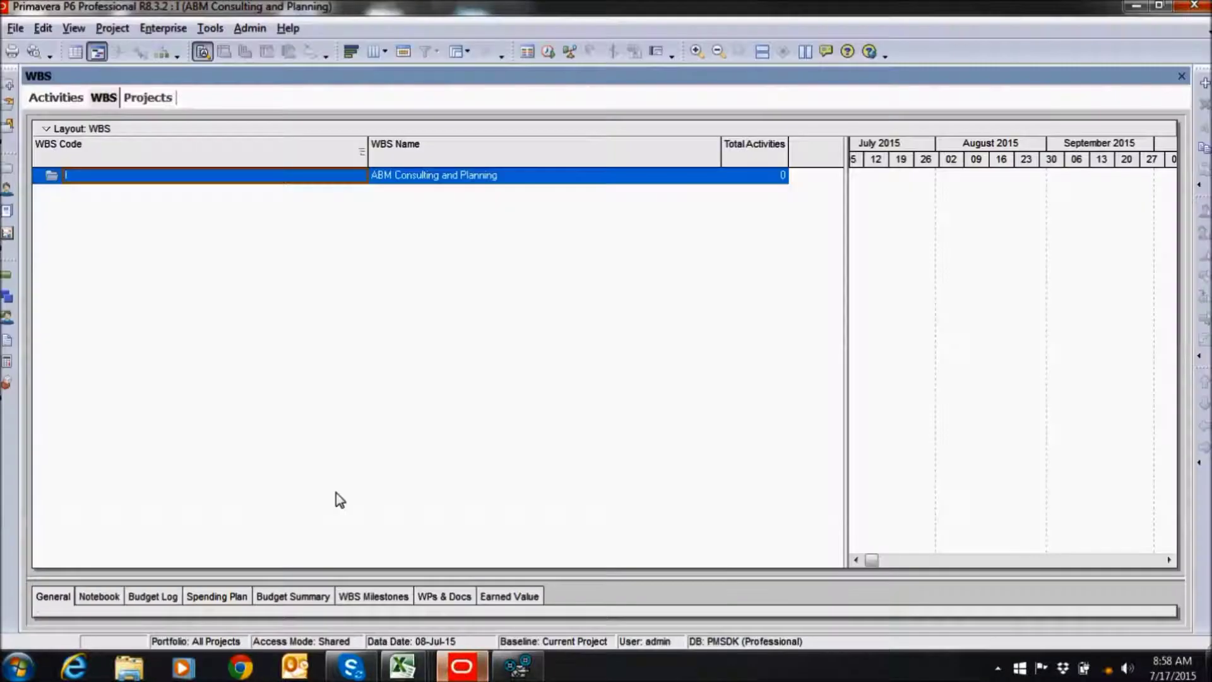
click(62, 97)
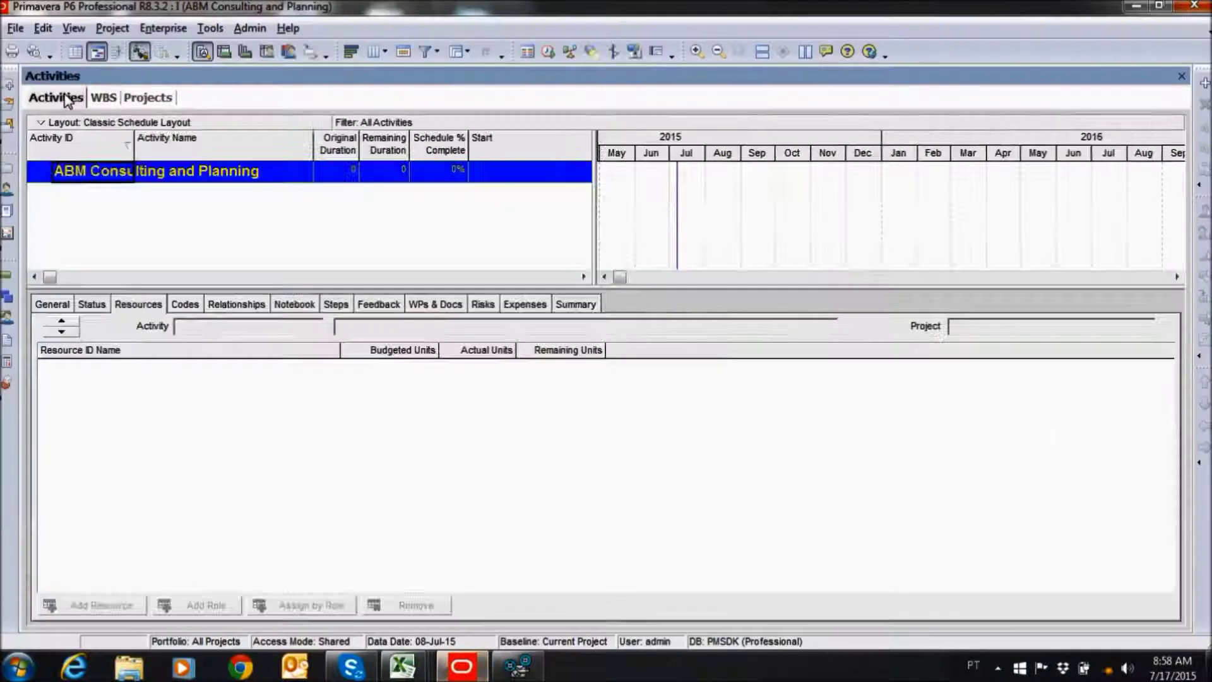
click(296, 673)
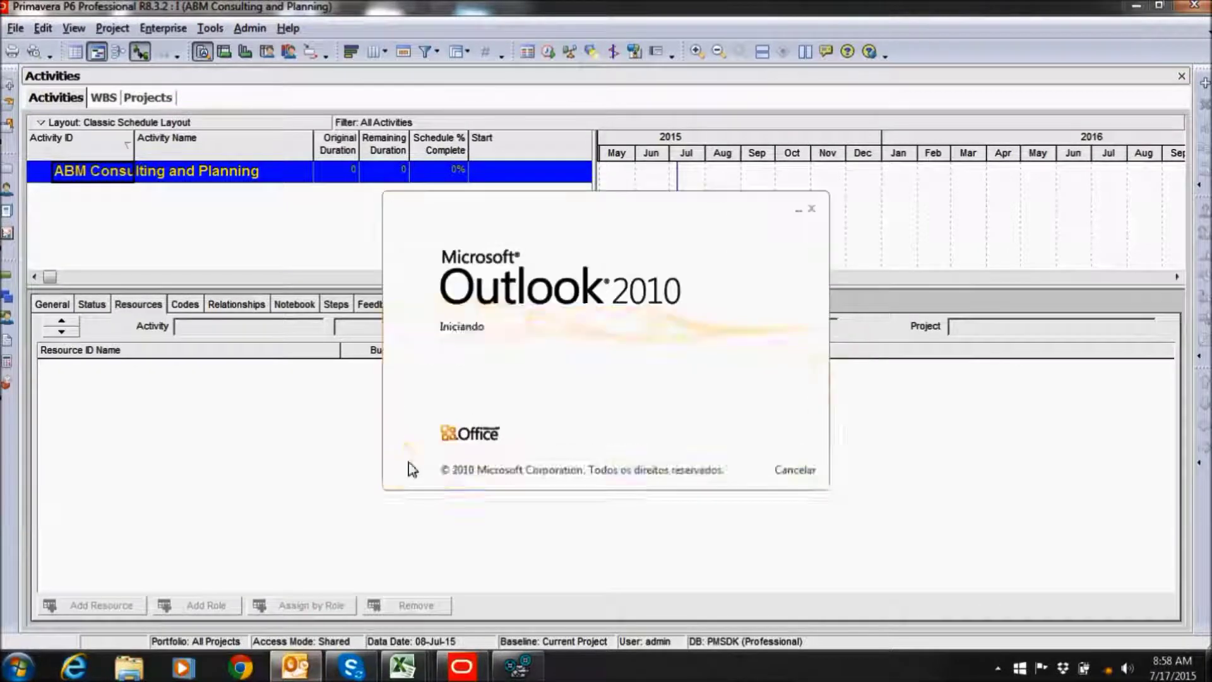
click(812, 208)
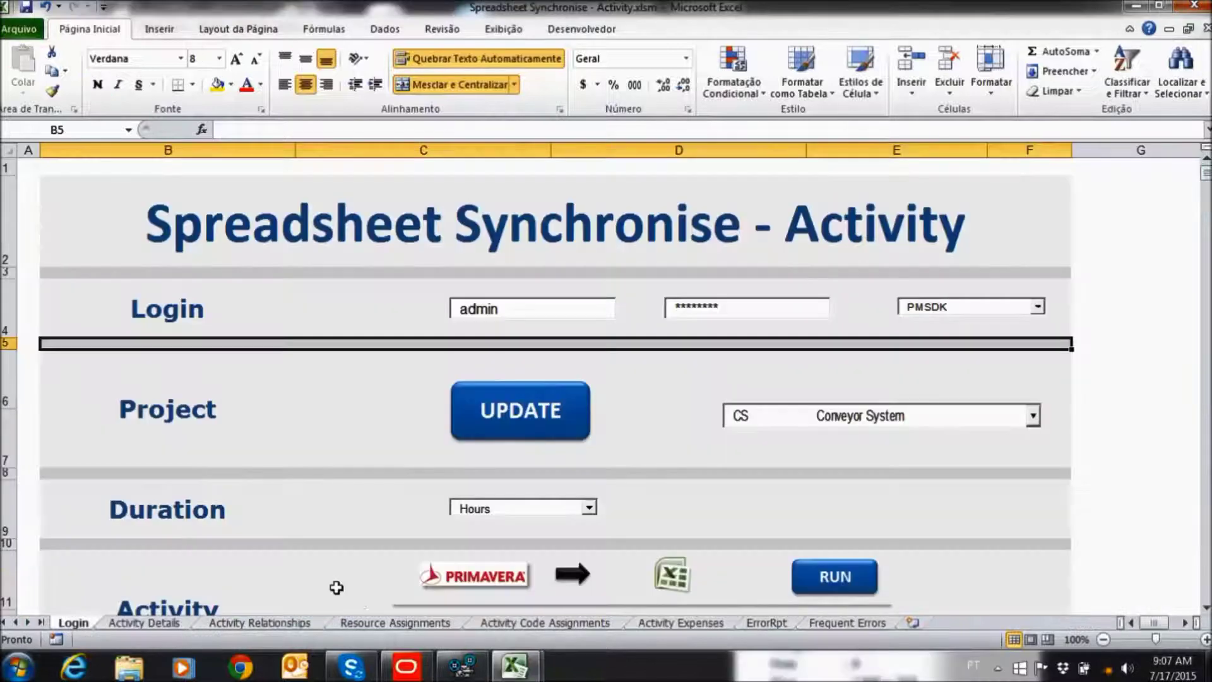
Switch to Primavera P6 and review the imported WBS hierarchy of project 1, ABM Consulting and Planning.
mouse_move(404, 674)
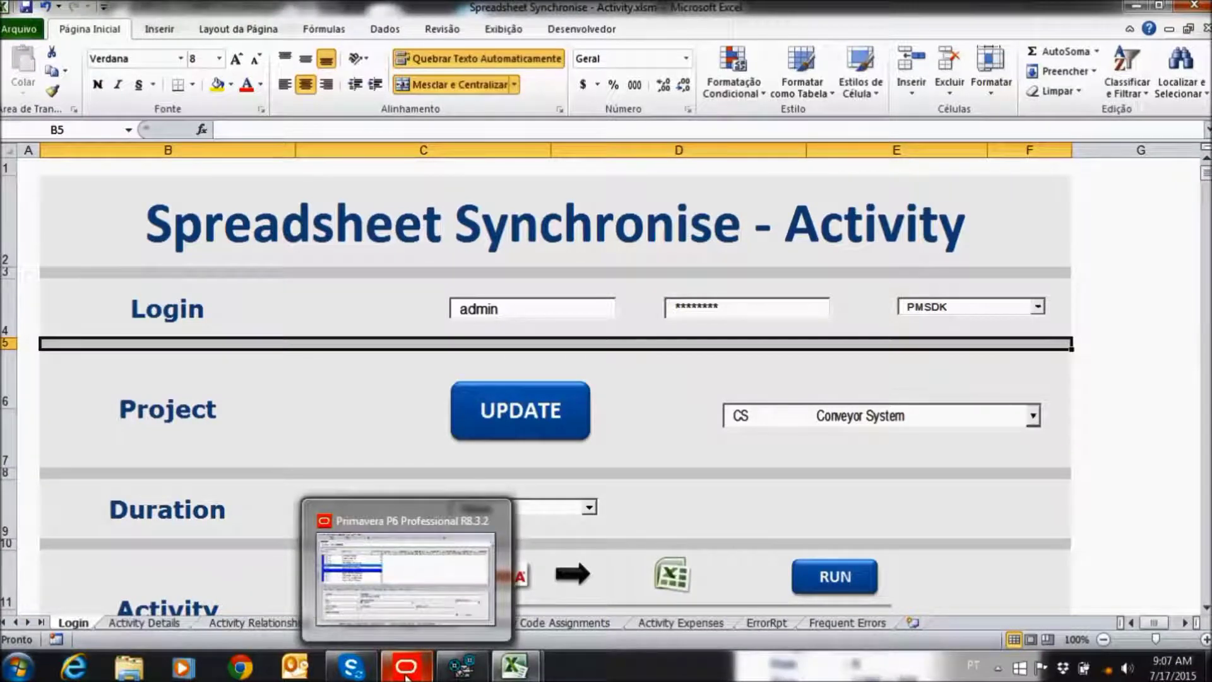
click(405, 578)
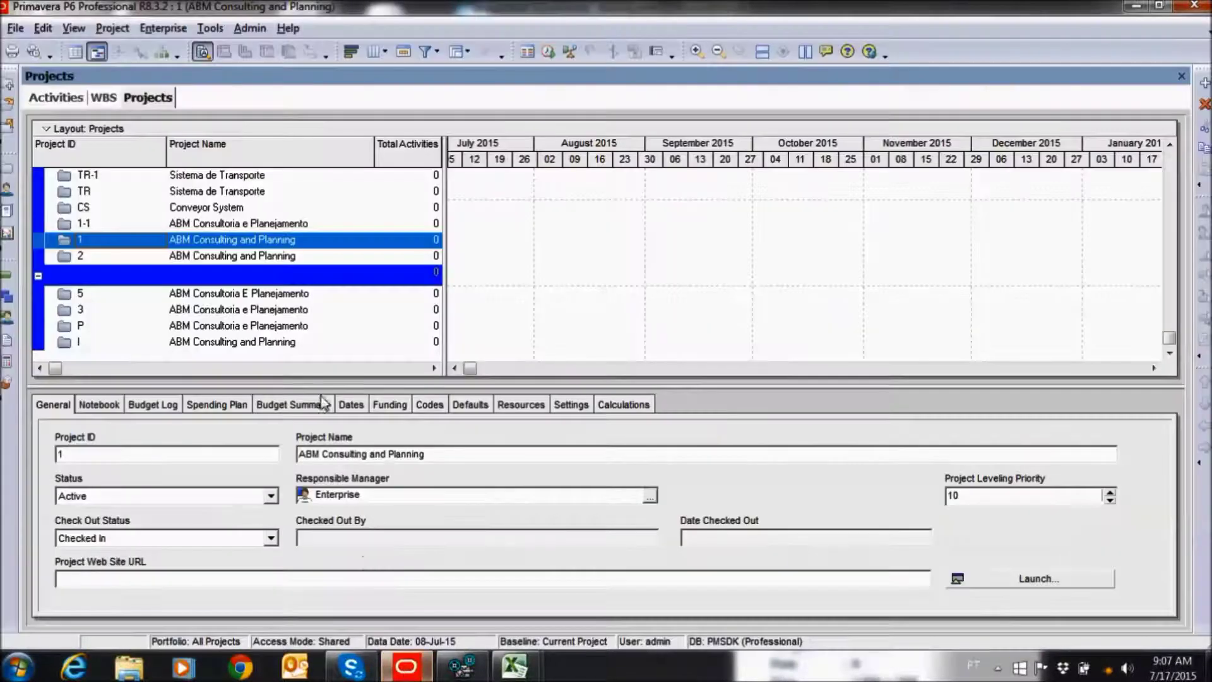
click(105, 99)
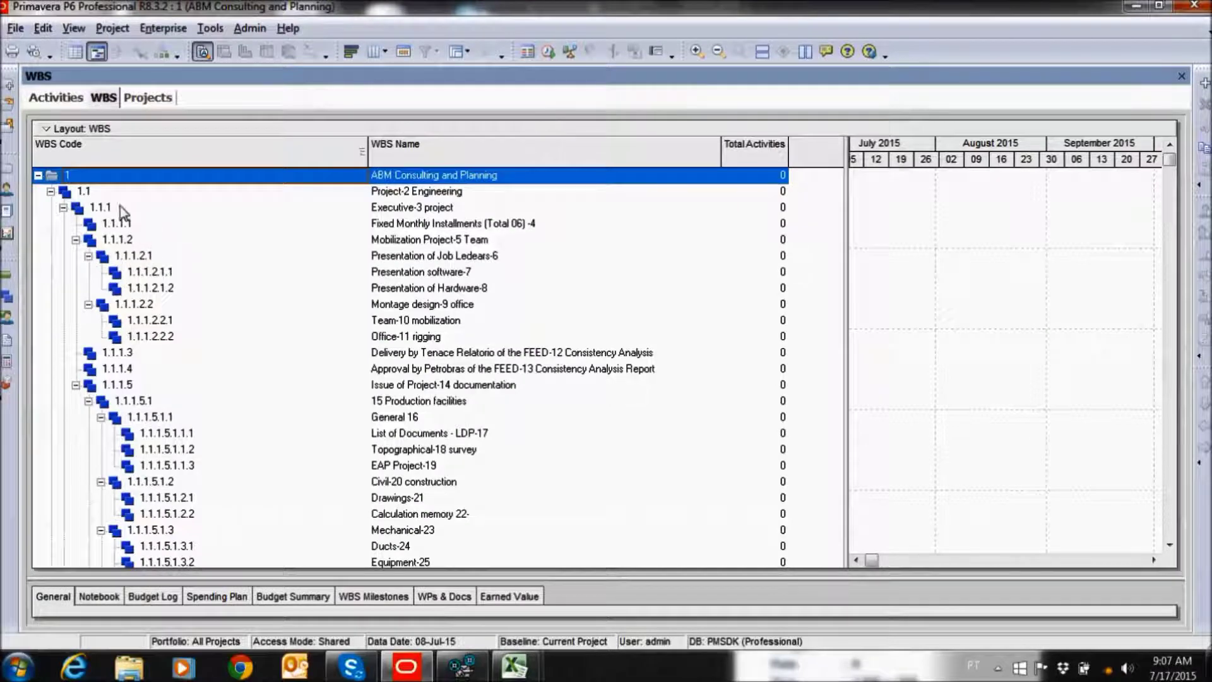
click(96, 197)
click(100, 225)
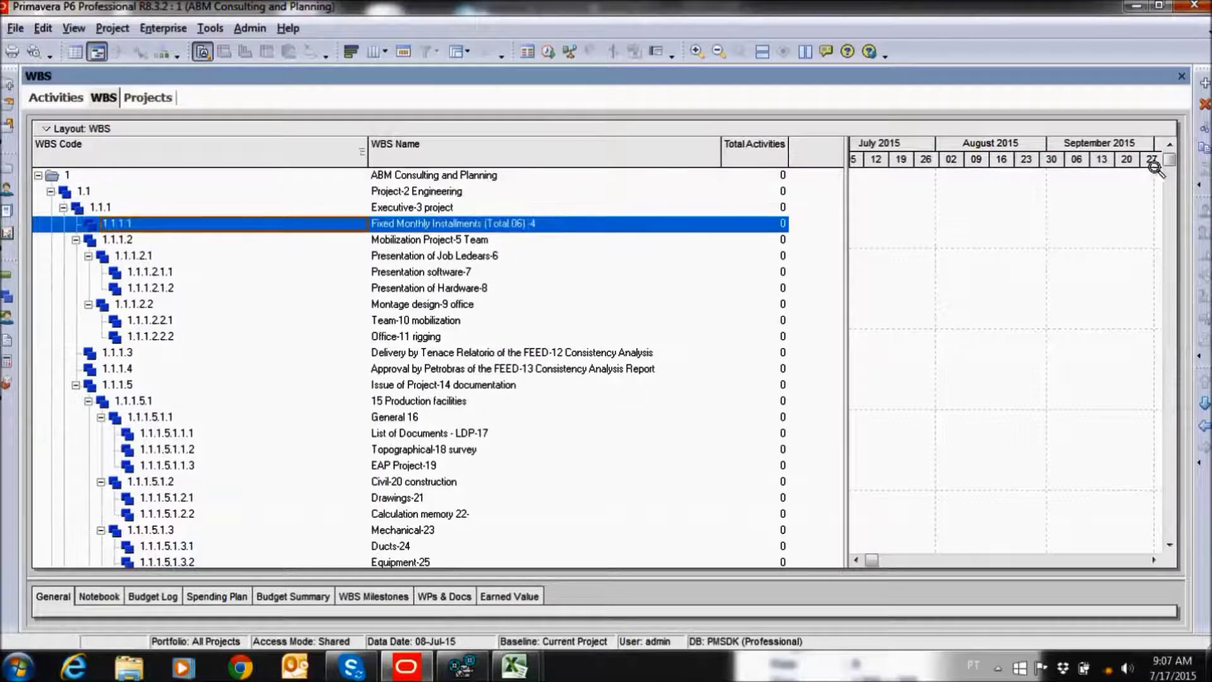
drag(1169, 168, 1160, 339)
drag(1160, 347, 1158, 281)
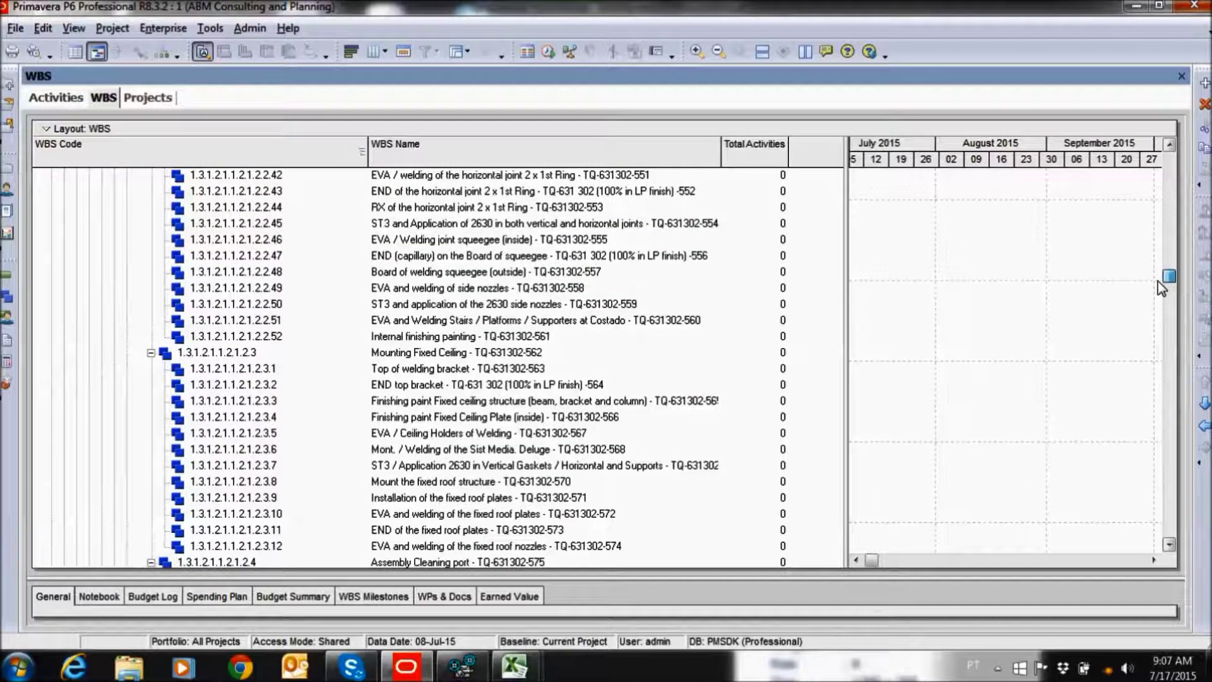
drag(1157, 282, 1160, 167)
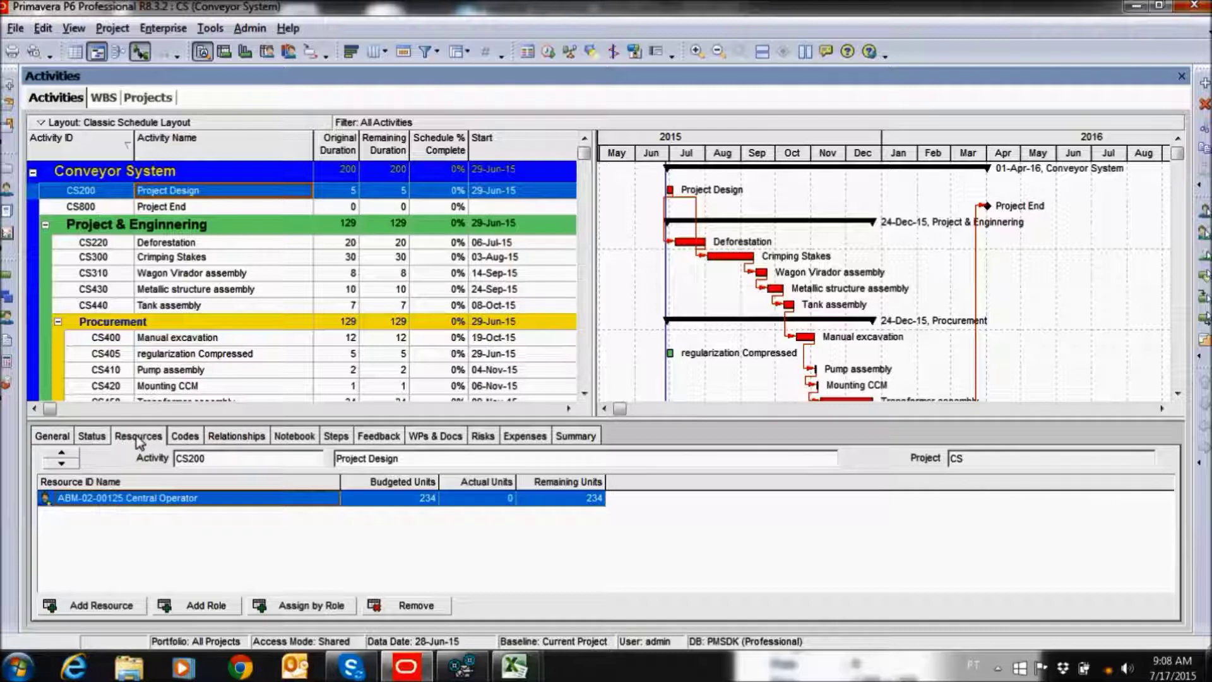
Show all resources and assign ABM-02-00135 Mason to activity CS200 Project Design.
click(101, 605)
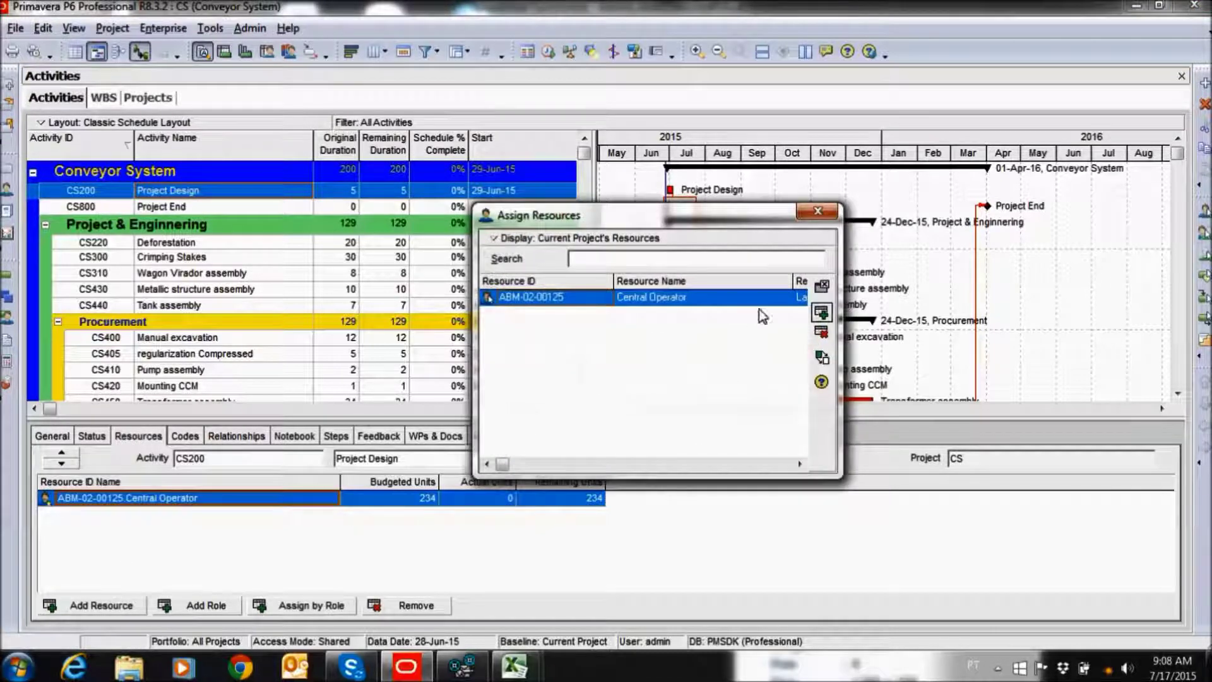
click(582, 240)
mouse_move(628, 297)
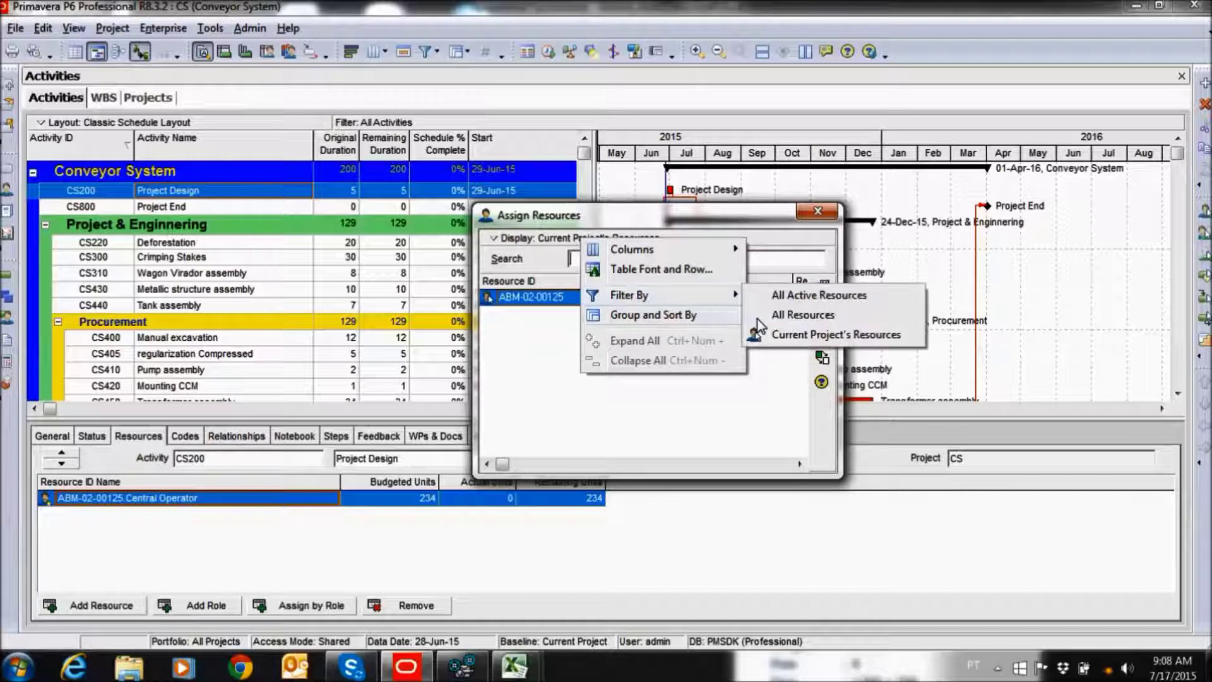
click(803, 316)
click(631, 378)
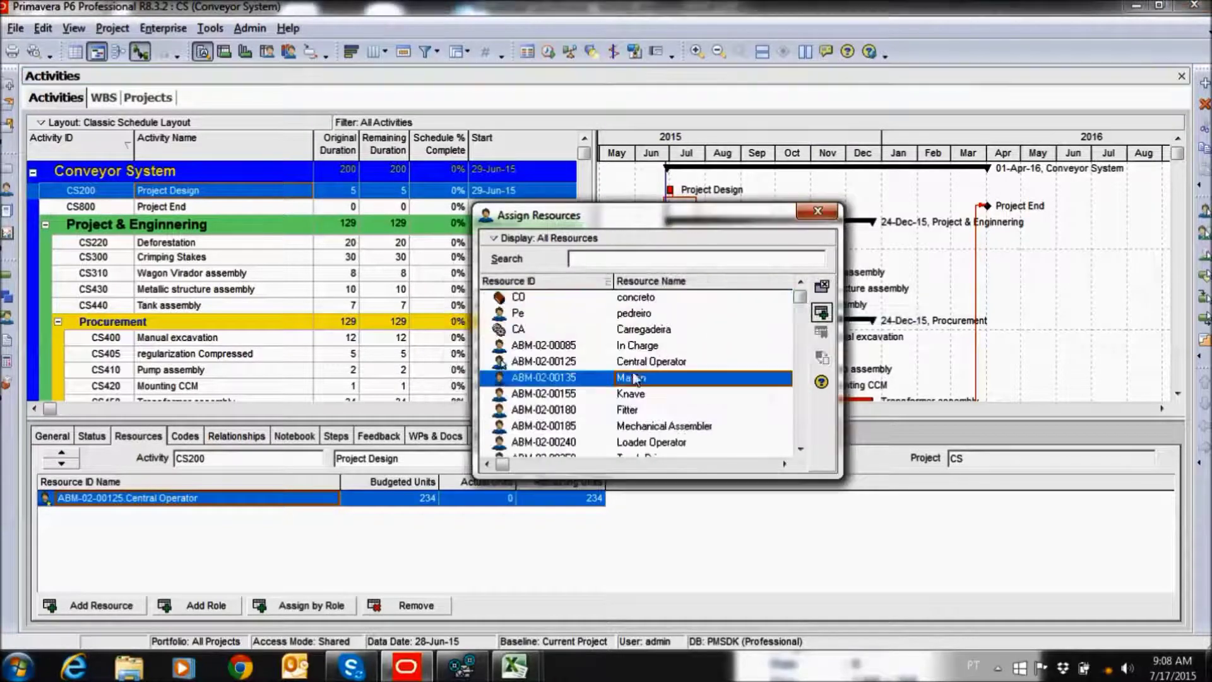
click(821, 312)
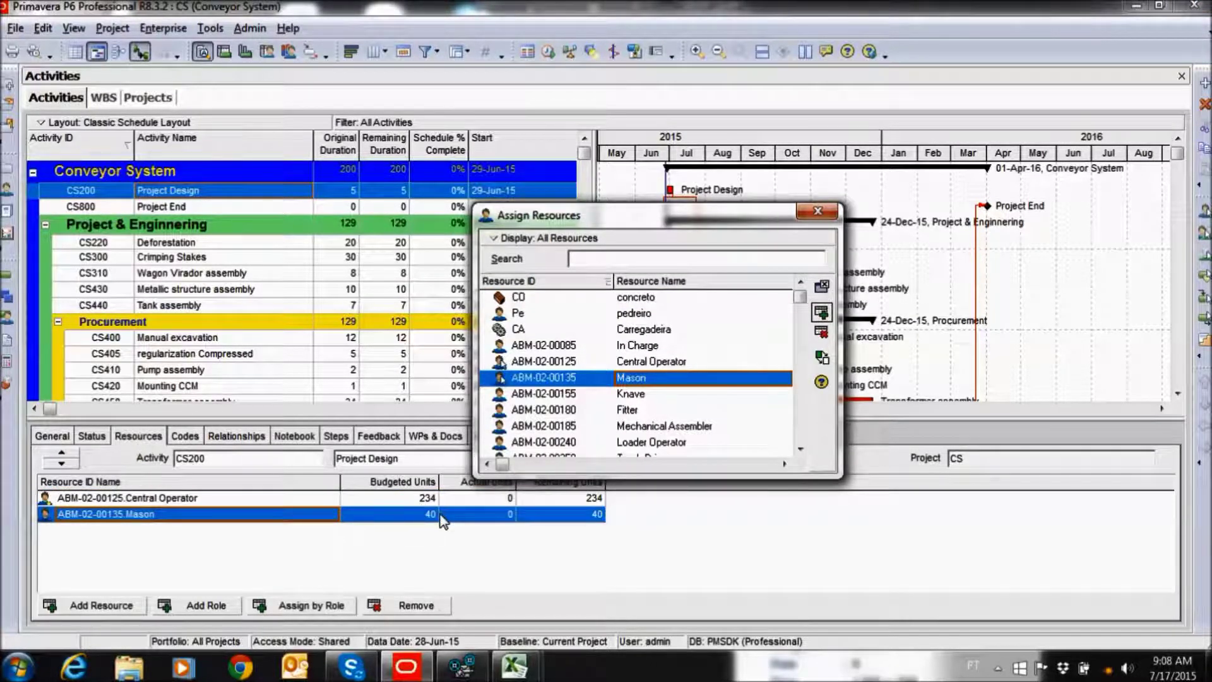
Set the Mason resource's budgeted units to 234 on activity CS200.
click(442, 514)
text(23)
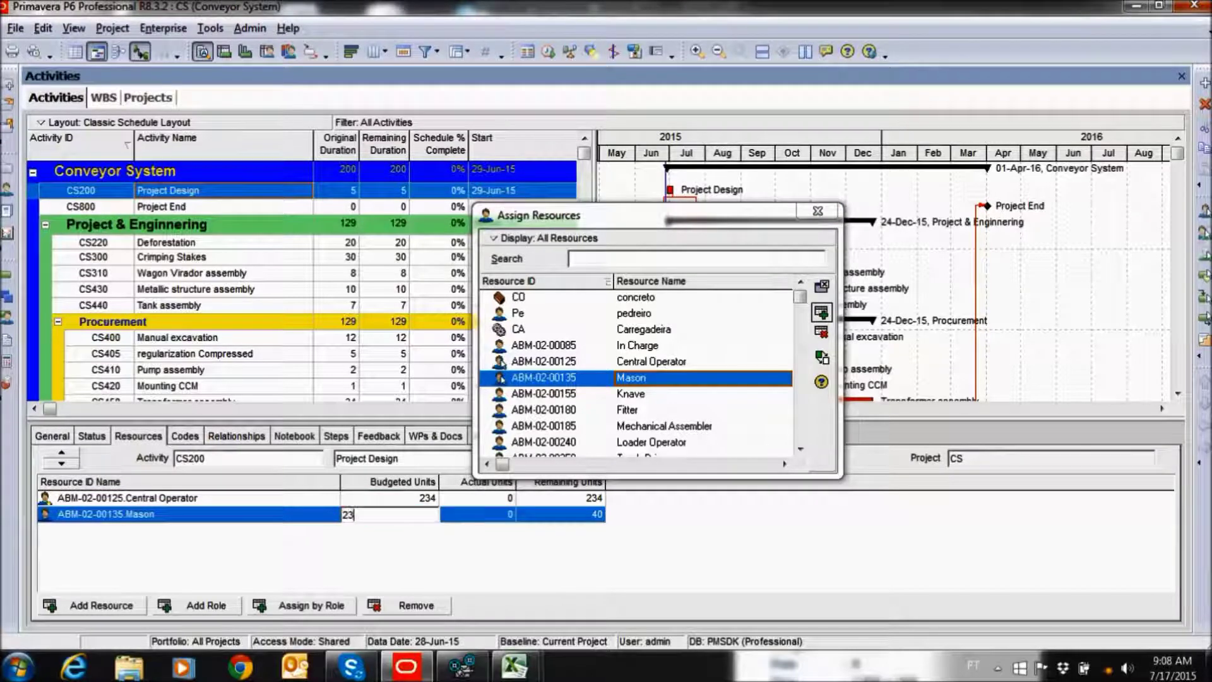
click(270, 521)
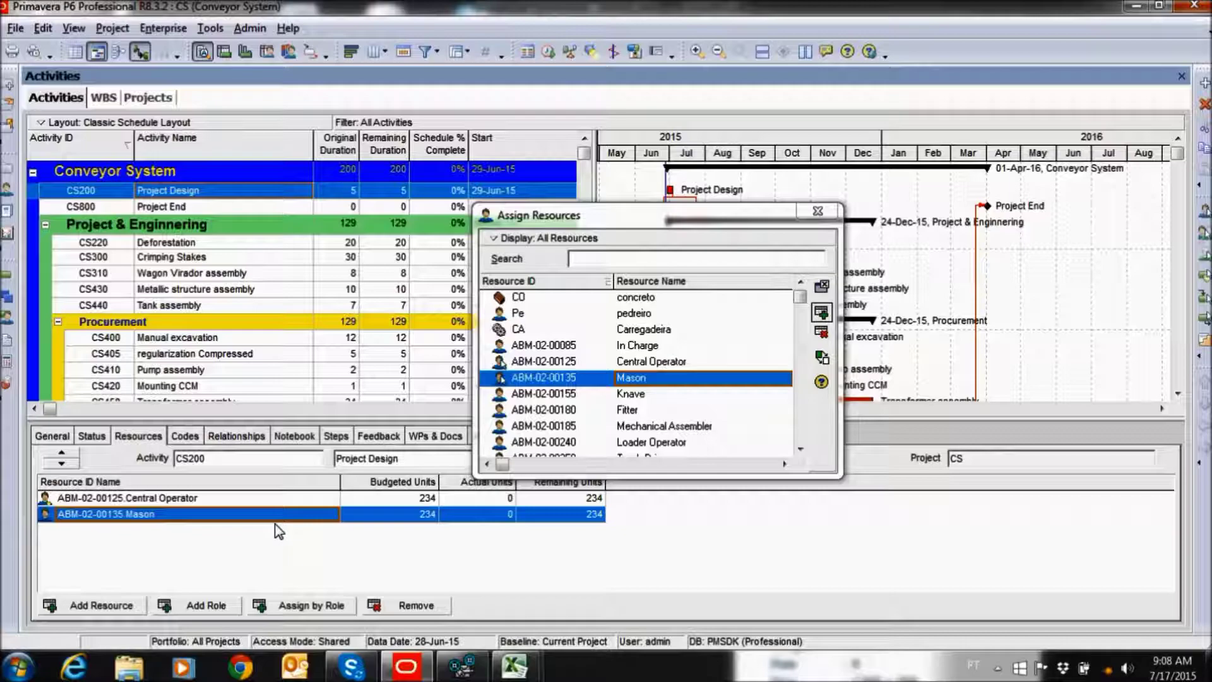
Switch to the Macro PCR-Curso Super Avançado workbook in Excel and examine the activity names and IDs on the TASK sheet.
mouse_move(515, 666)
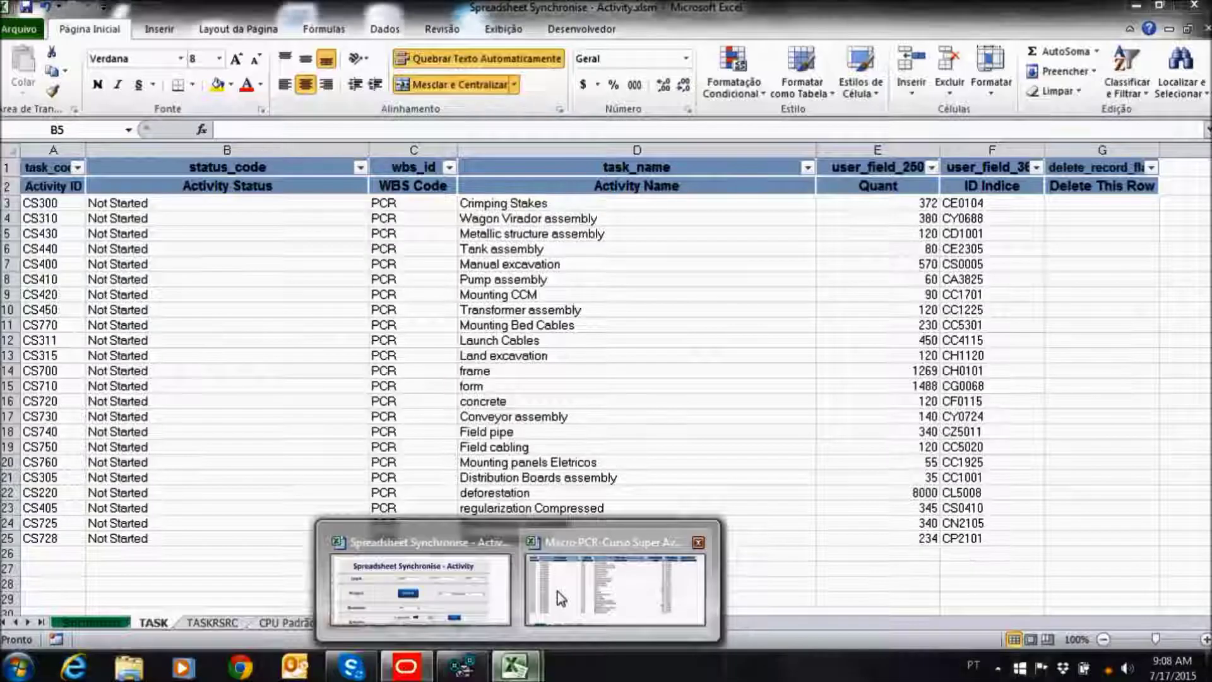
click(558, 592)
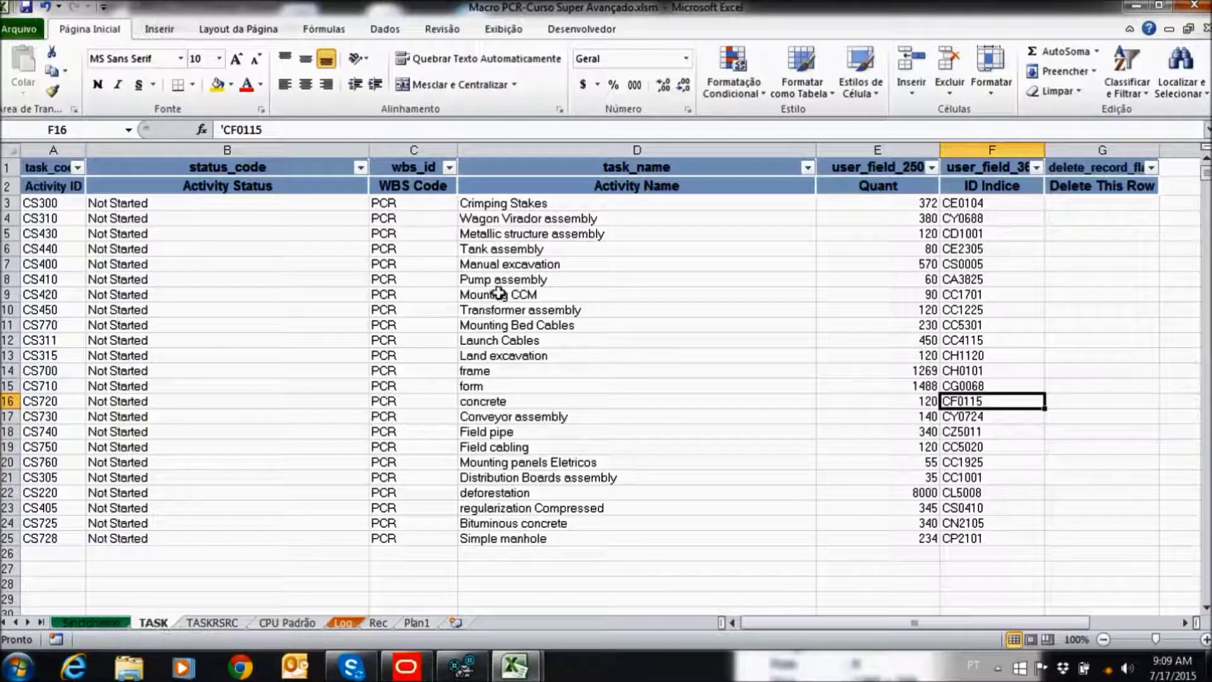
click(587, 233)
click(493, 344)
click(27, 282)
click(45, 323)
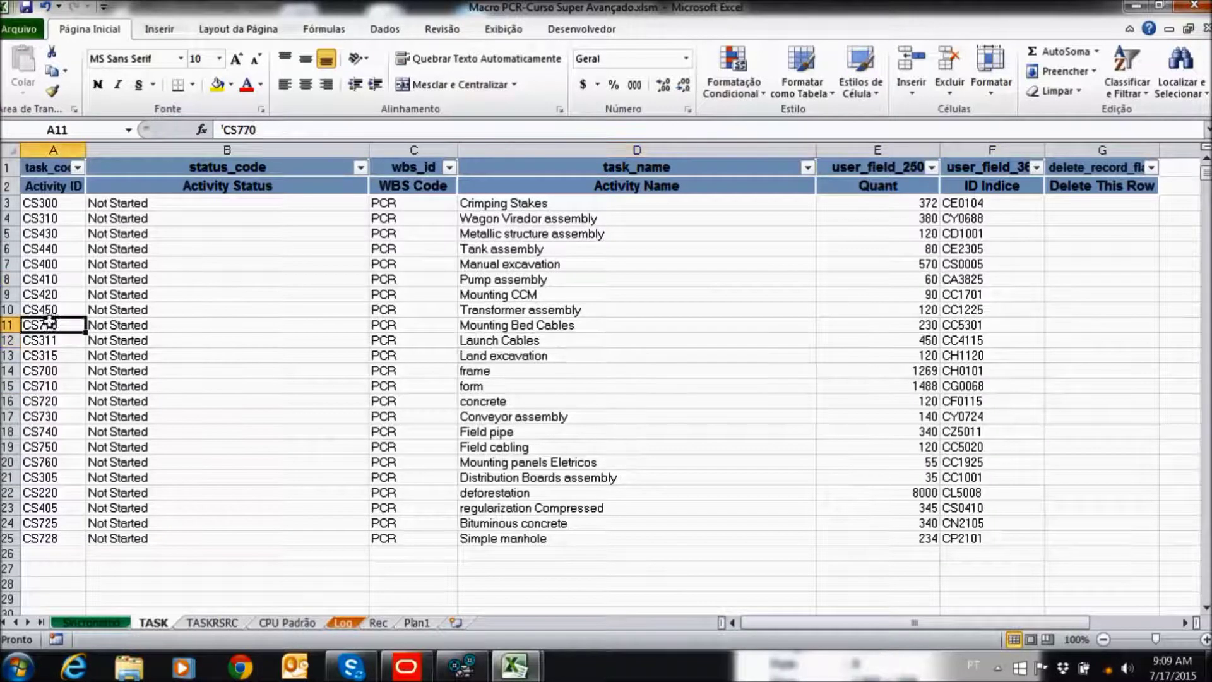
Examine the Quant and ID Indice values of the activities on the TASK sheet.
click(676, 264)
click(918, 220)
click(929, 291)
click(928, 325)
click(953, 202)
click(952, 260)
click(966, 318)
click(961, 381)
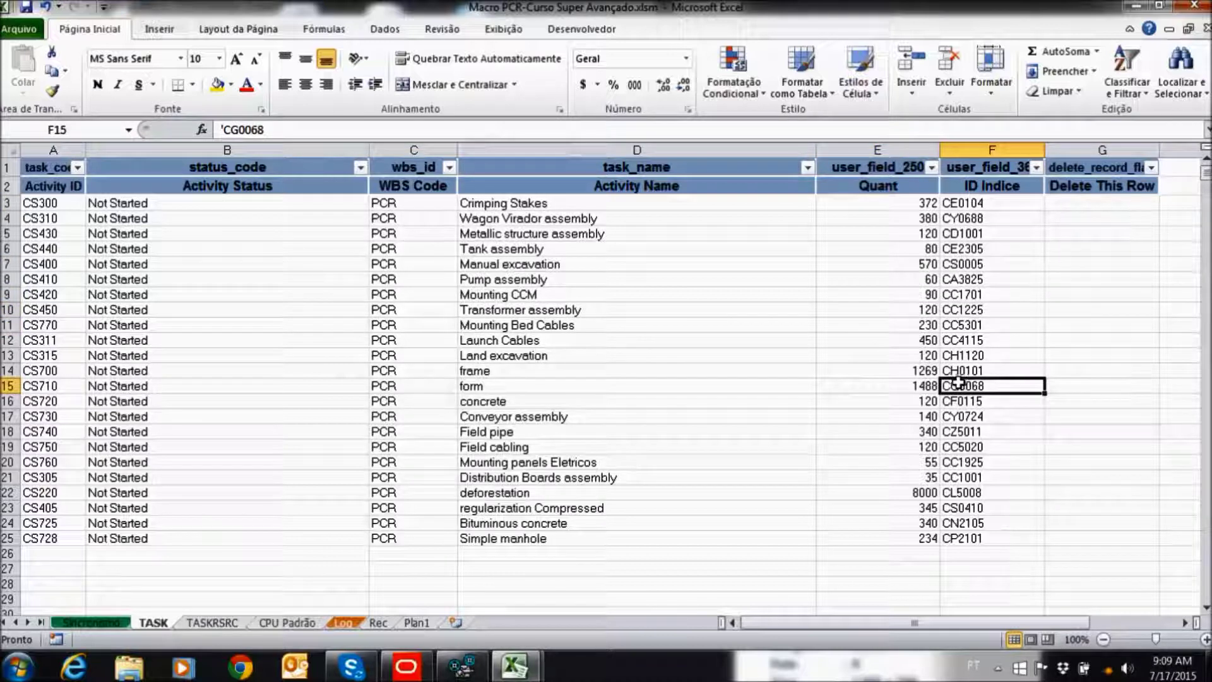
click(948, 416)
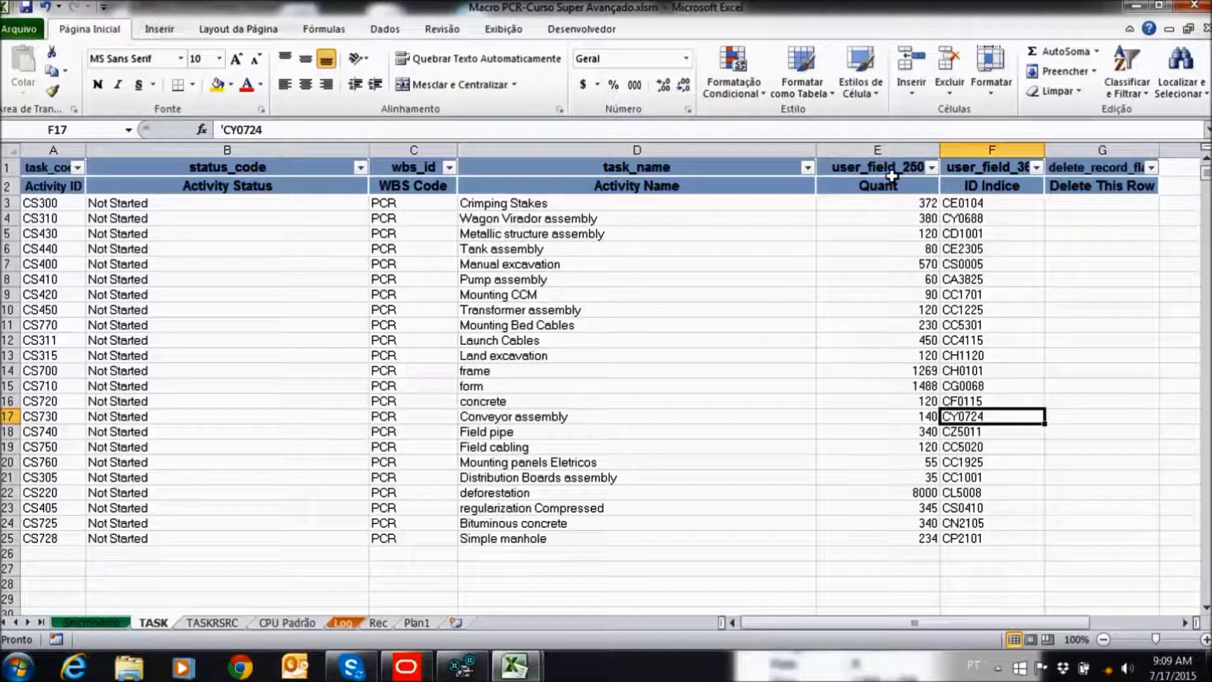
click(926, 214)
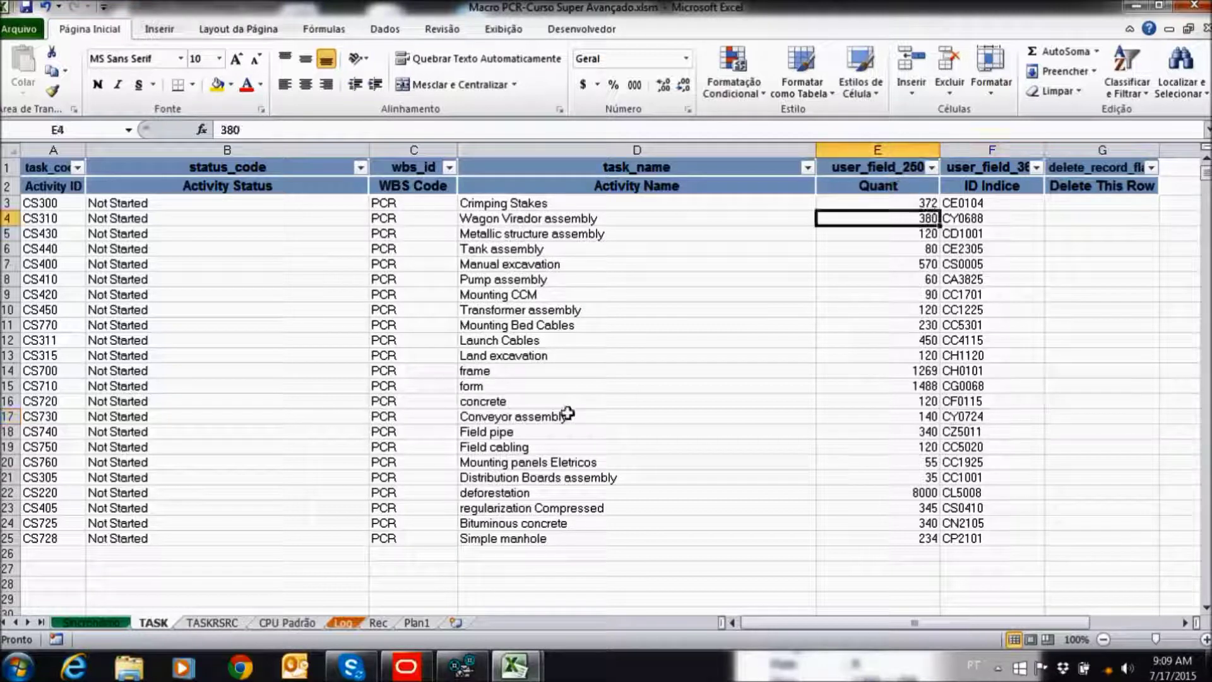
Inspect the resource names listed for activity CS300 on the TASKRSRC sheet.
click(213, 623)
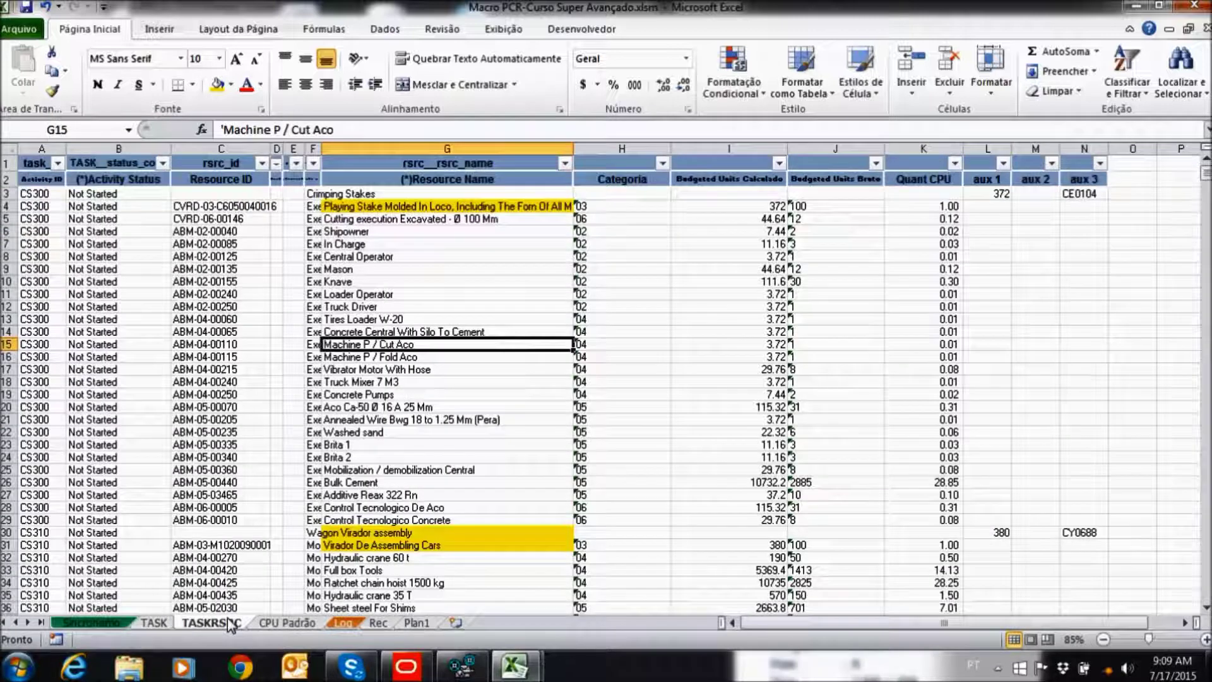
click(766, 210)
click(460, 207)
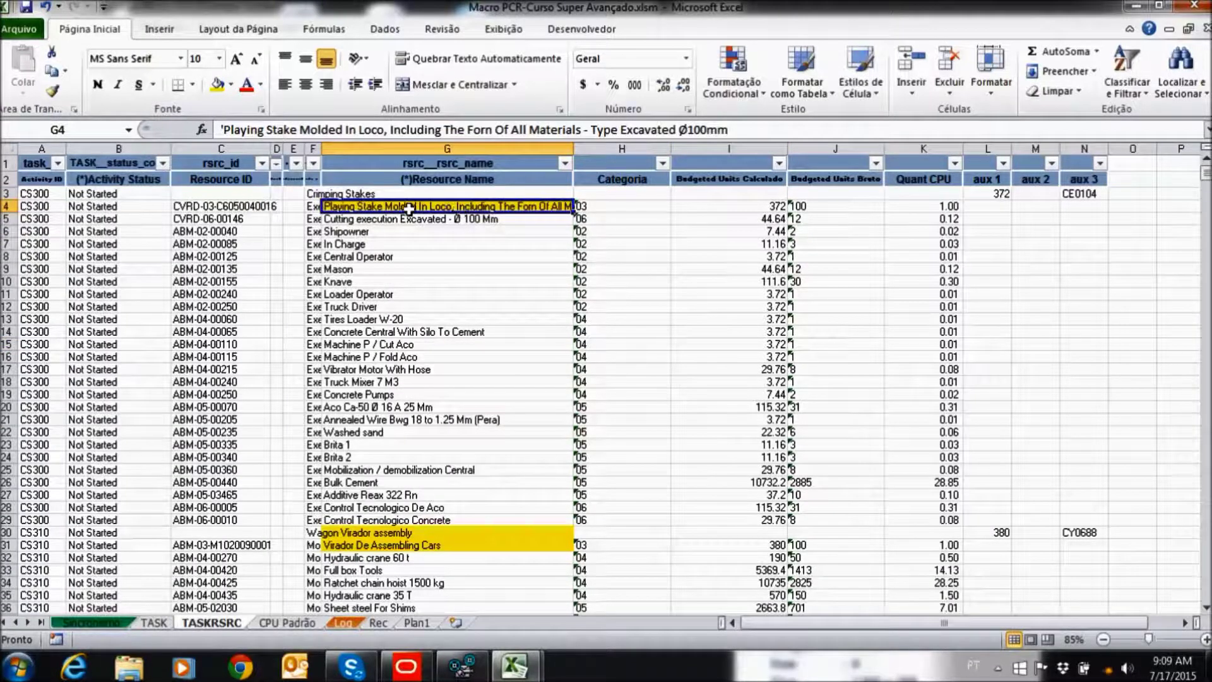
click(363, 220)
click(347, 294)
click(356, 356)
click(357, 393)
click(353, 431)
drag(353, 430, 354, 419)
click(349, 469)
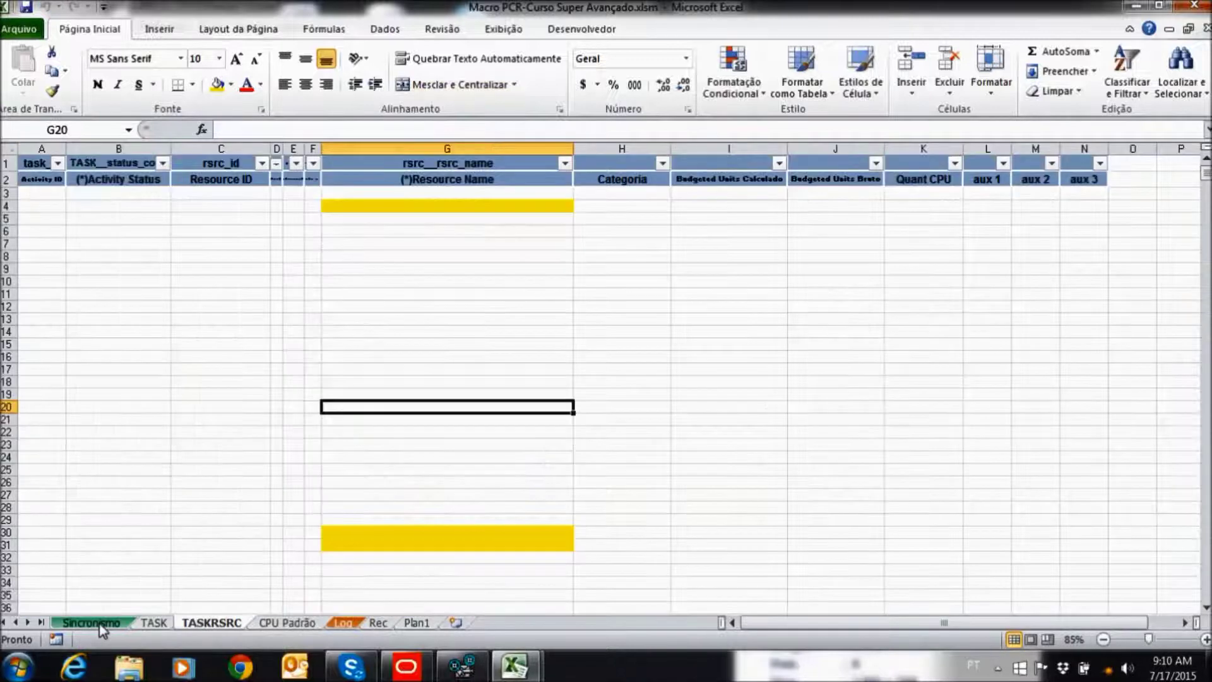
From the Sincronismo sheet, clear the TASKRSRC data with the Limpar macro and run the Executar macro to load the activity resources.
click(104, 623)
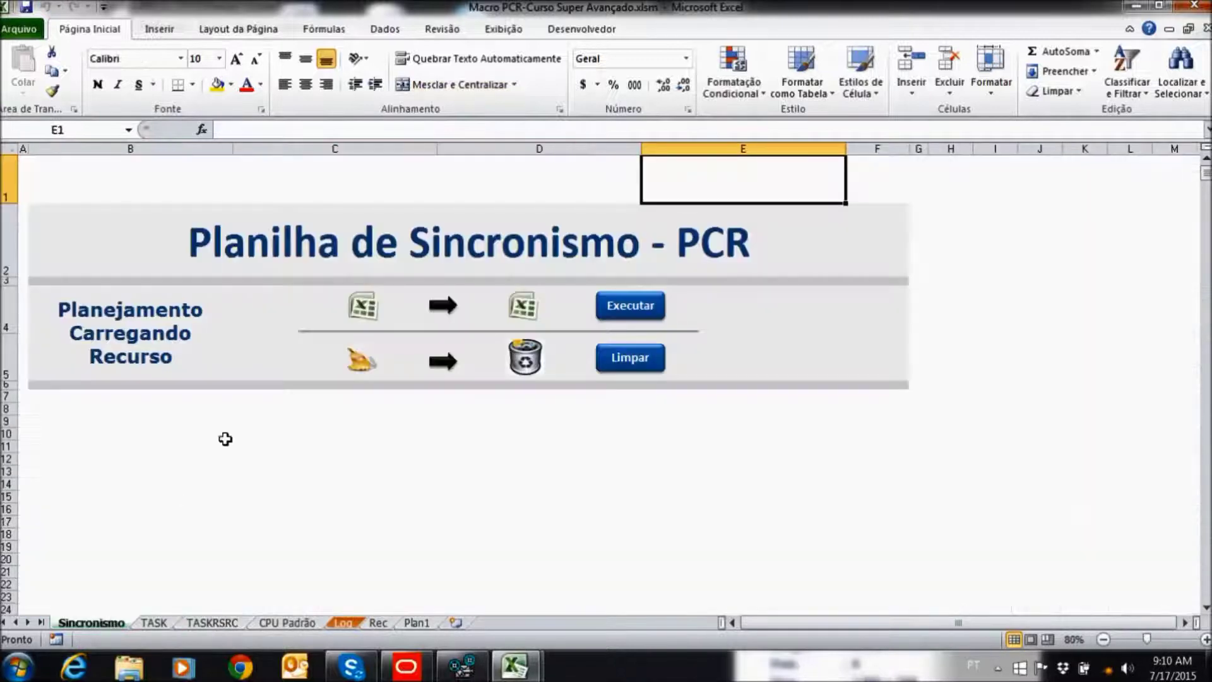
click(631, 358)
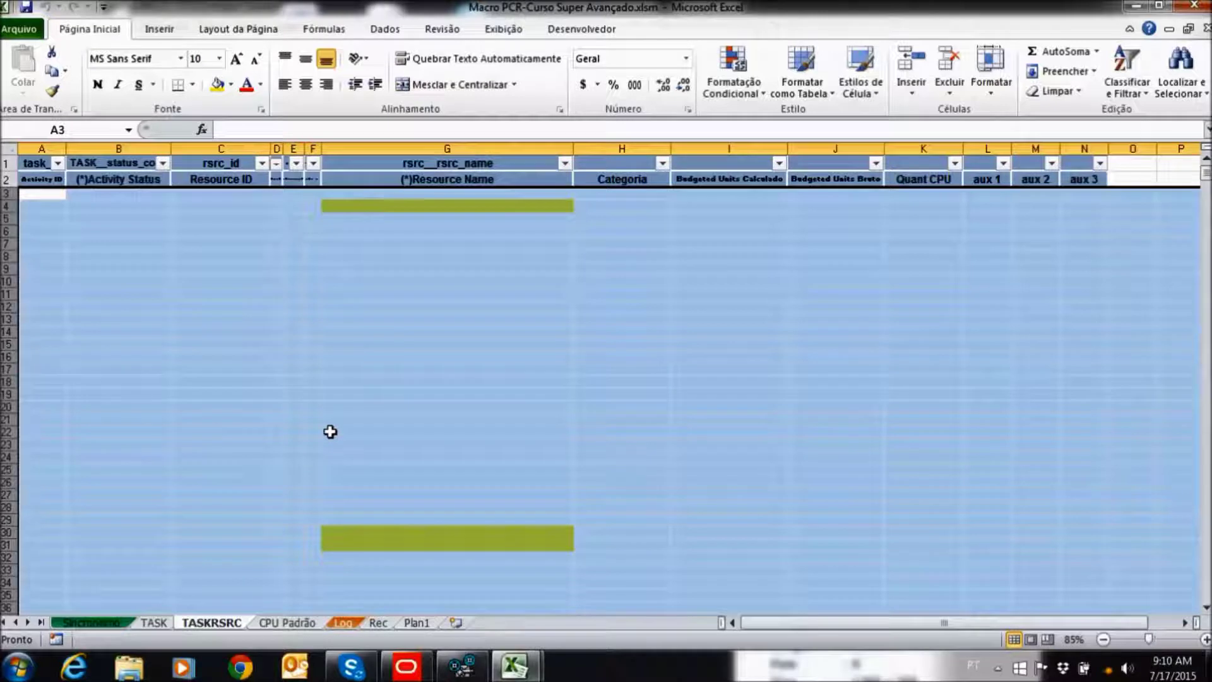
click(92, 623)
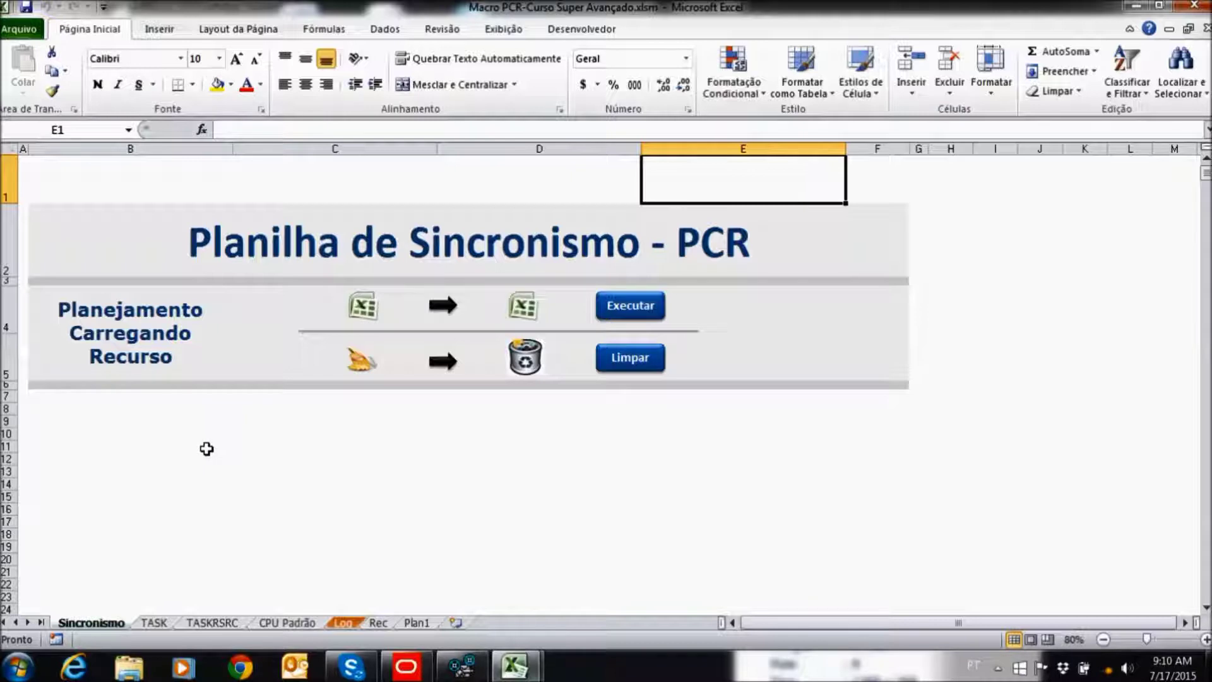
click(638, 320)
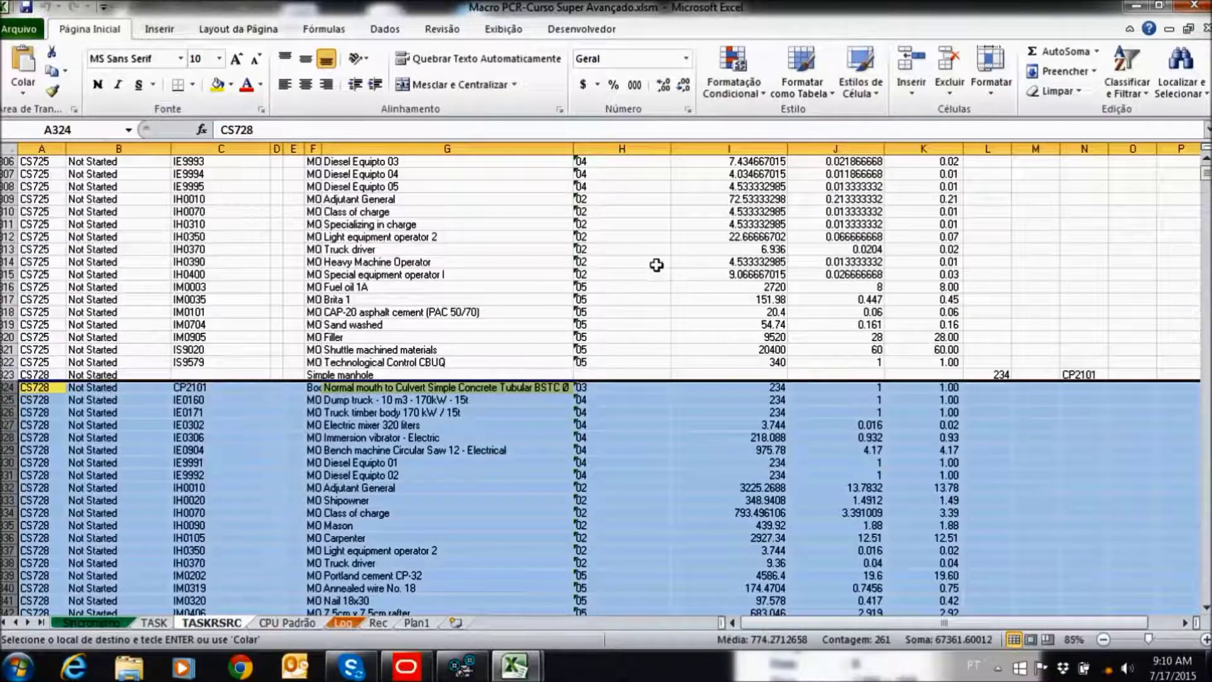
Review the generated TASKRSRC resource rows from activity CS300 through CS728.
drag(1206, 176, 1205, 179)
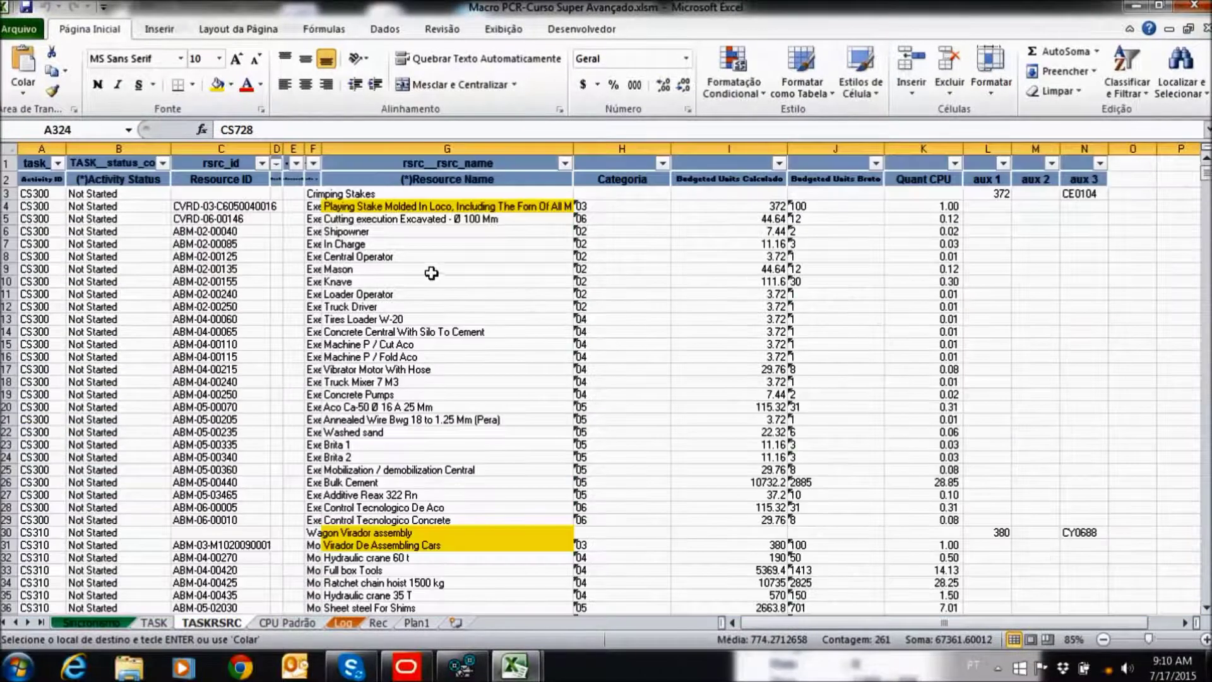
scroll(408, 276, down, 3)
scroll(405, 275, down, 4)
drag(1206, 177, 1206, 168)
scroll(634, 327, down, 20)
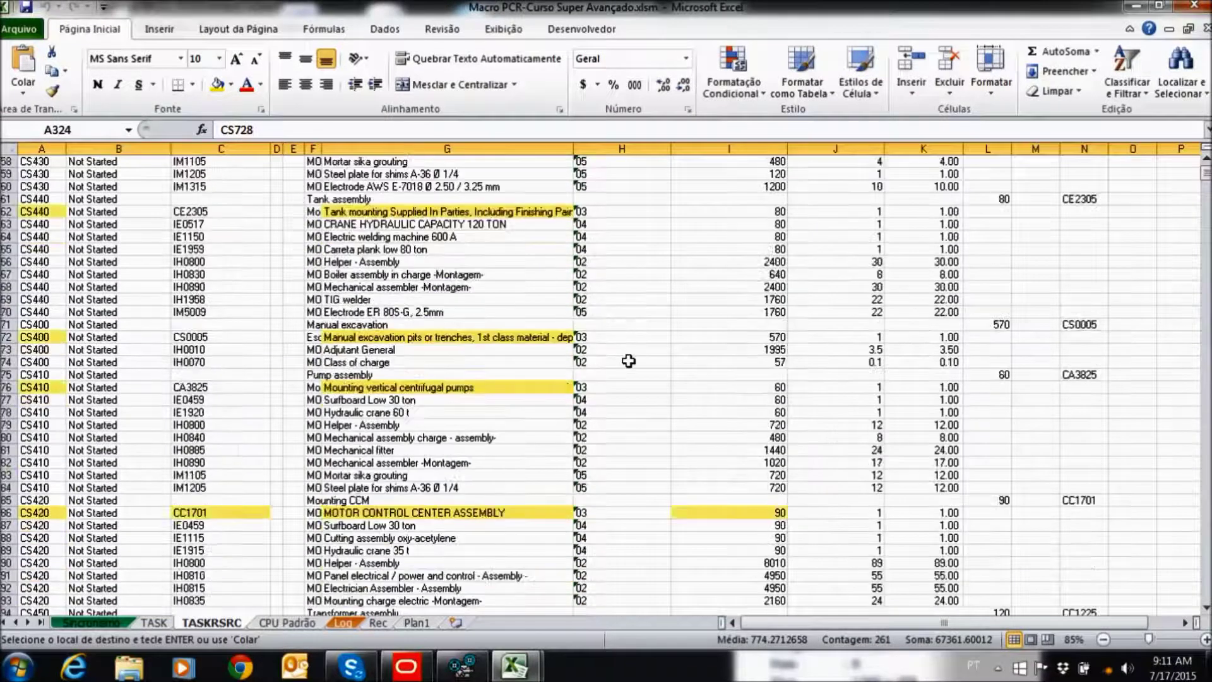
scroll(635, 411, down, 20)
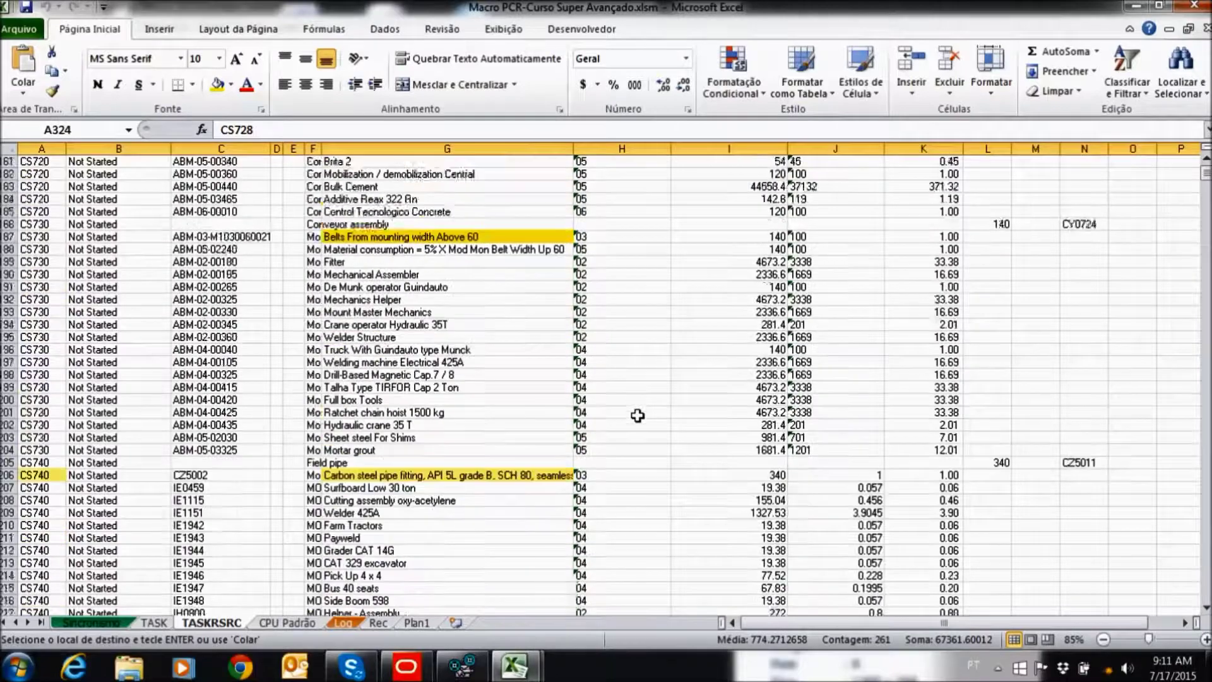
scroll(638, 417, down, 20)
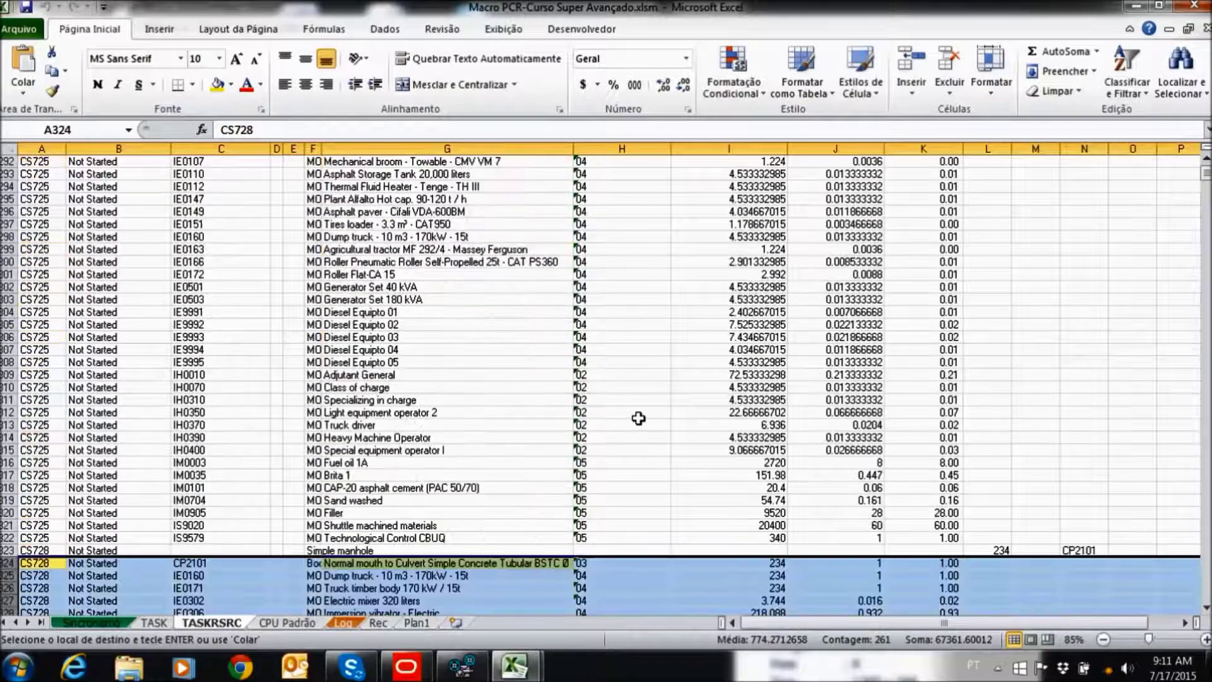
scroll(638, 414, up, 20)
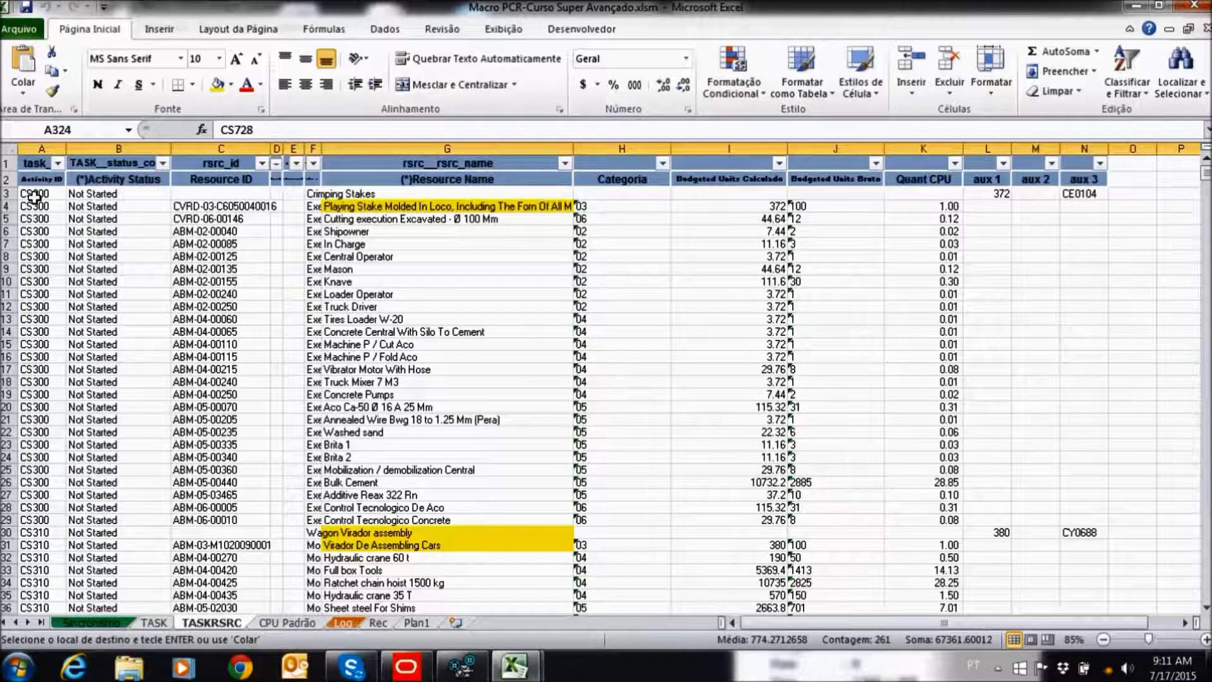
Examine the activity ID, resource ID, resource name and calculated budgeted units of the CS300 rows on the TASKRSRC sheet.
click(34, 197)
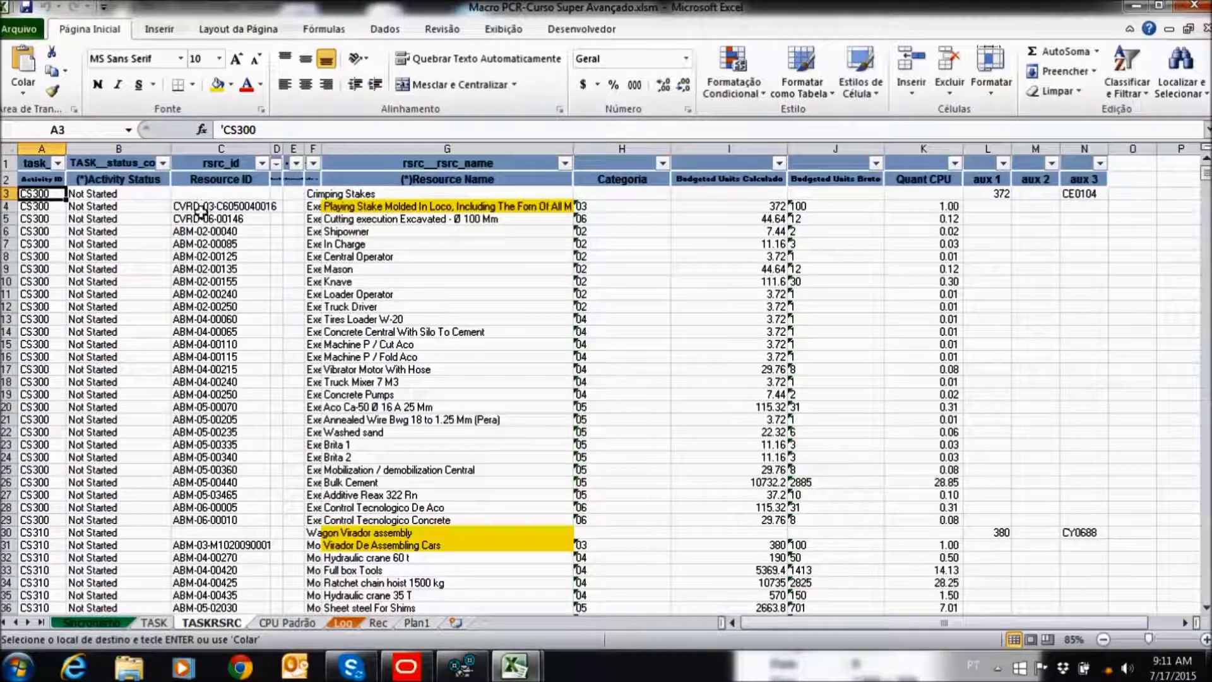
click(201, 207)
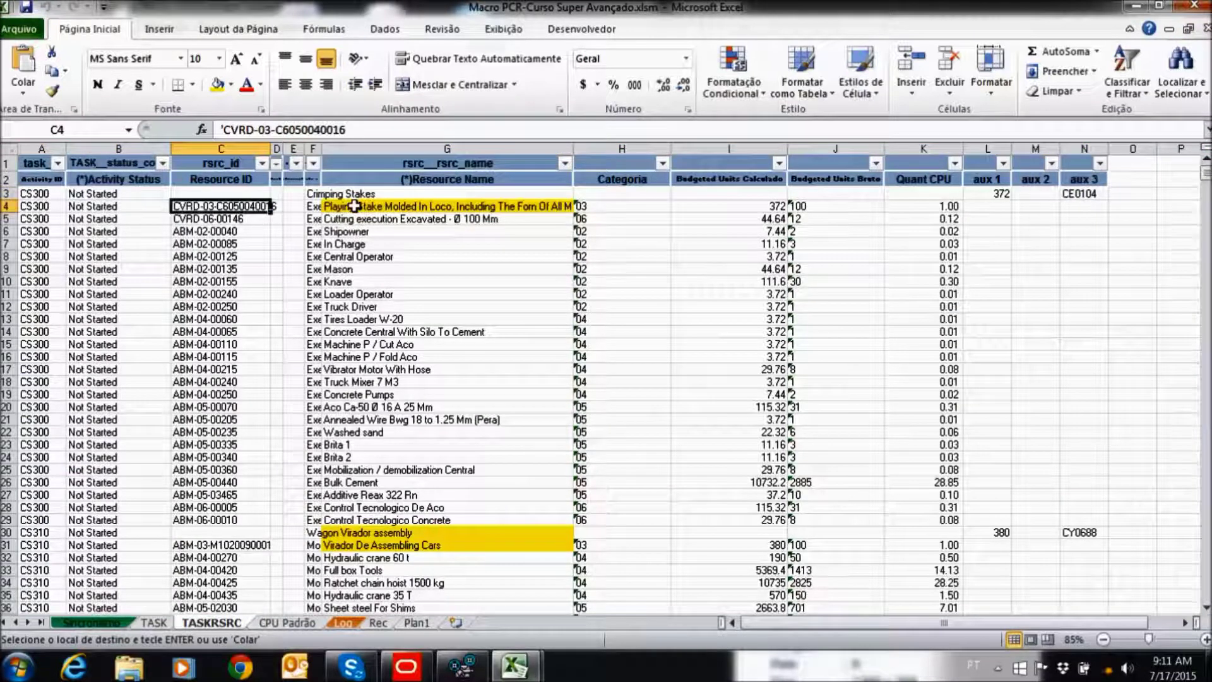
click(354, 206)
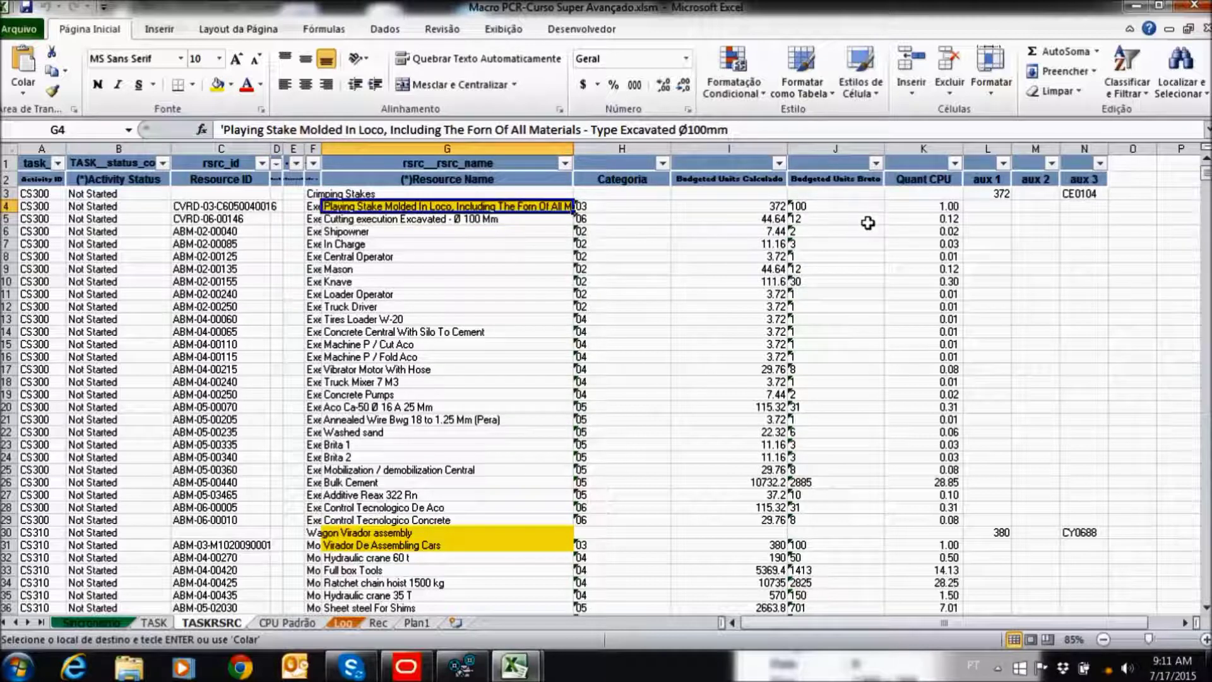
click(770, 207)
click(770, 270)
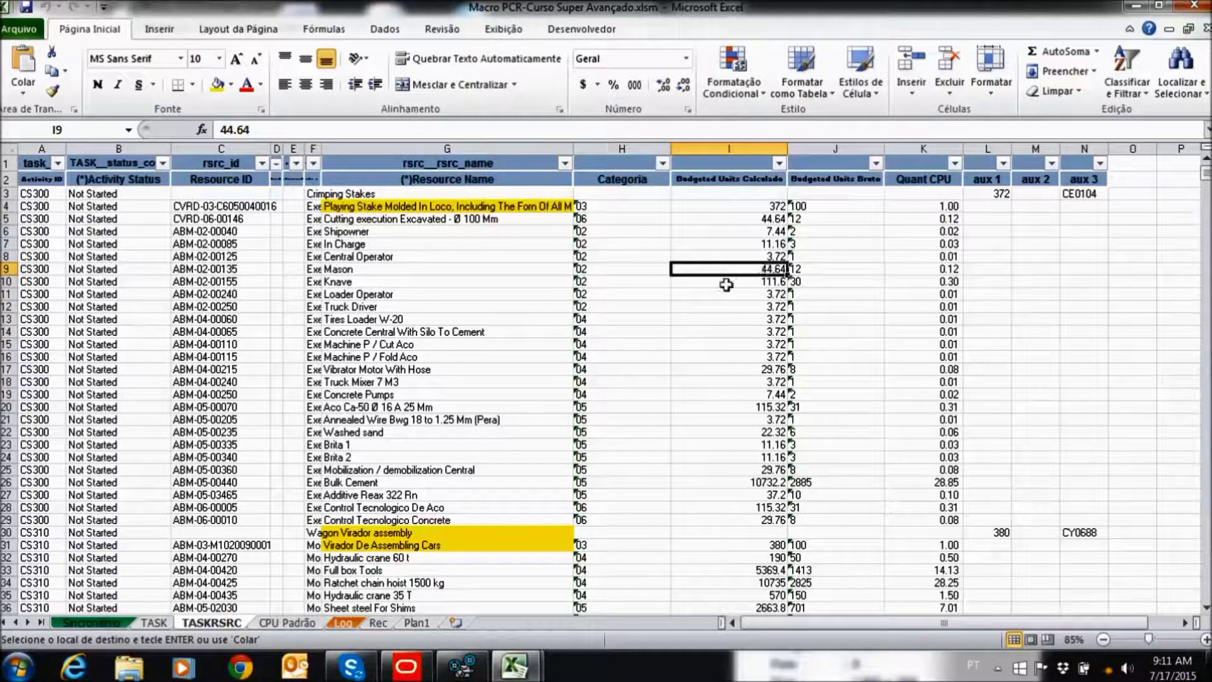
click(775, 333)
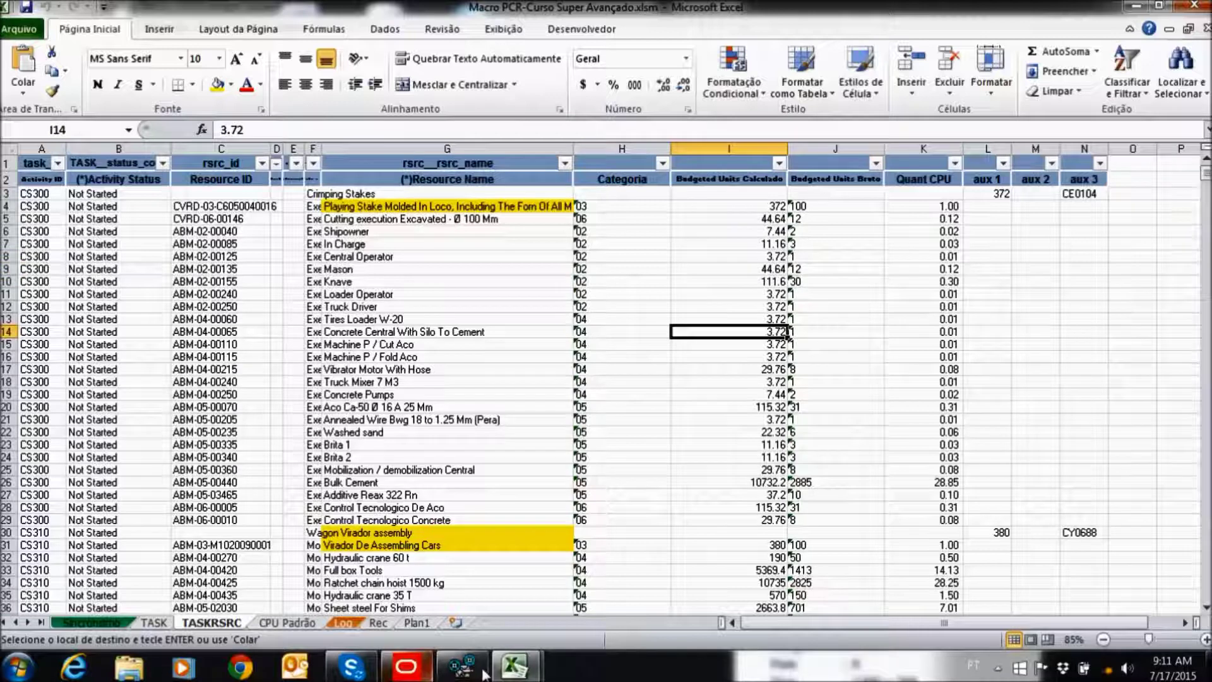
Switch to the Spreadsheet Synchronise - Activity workbook and examine the activity, resource, budgeted and remaining units on the Resource Assignments sheet.
mouse_move(515, 666)
click(509, 605)
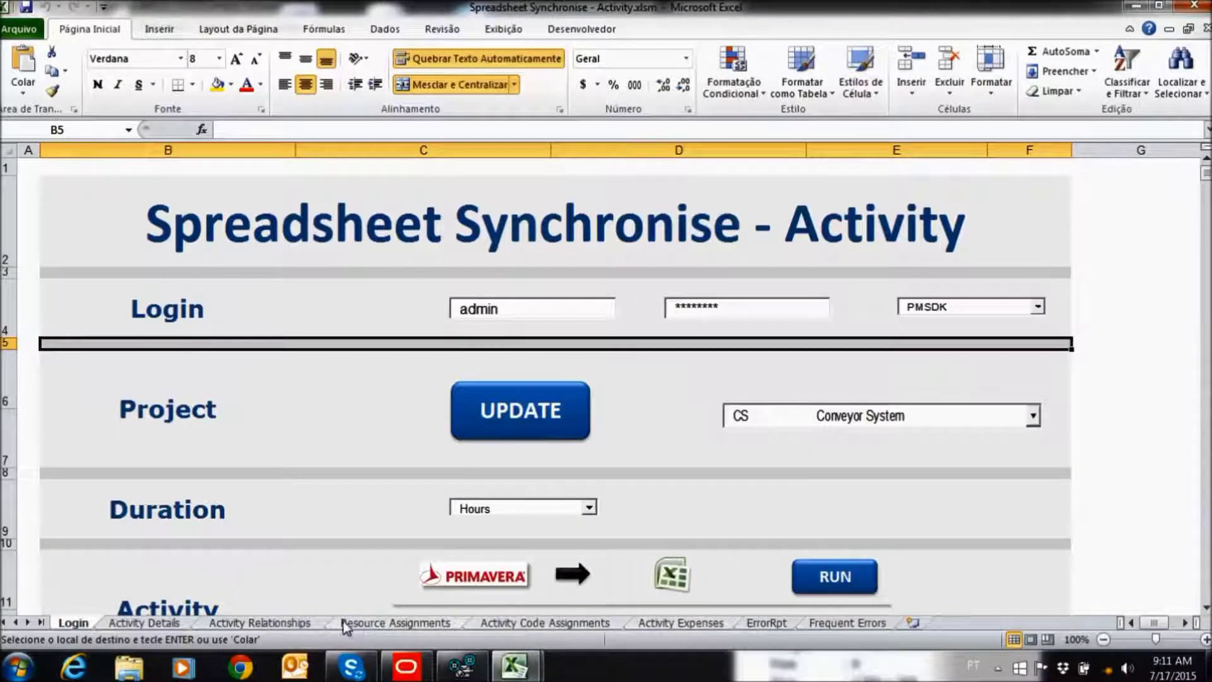
click(404, 624)
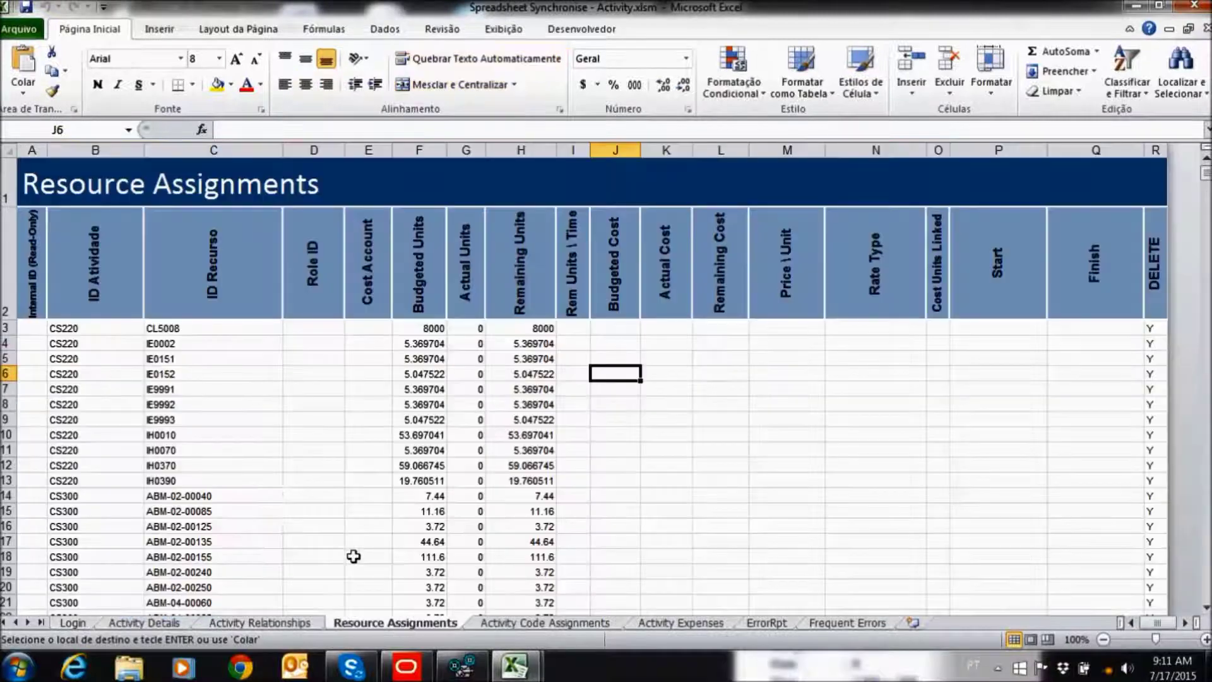
click(63, 343)
click(63, 388)
click(172, 433)
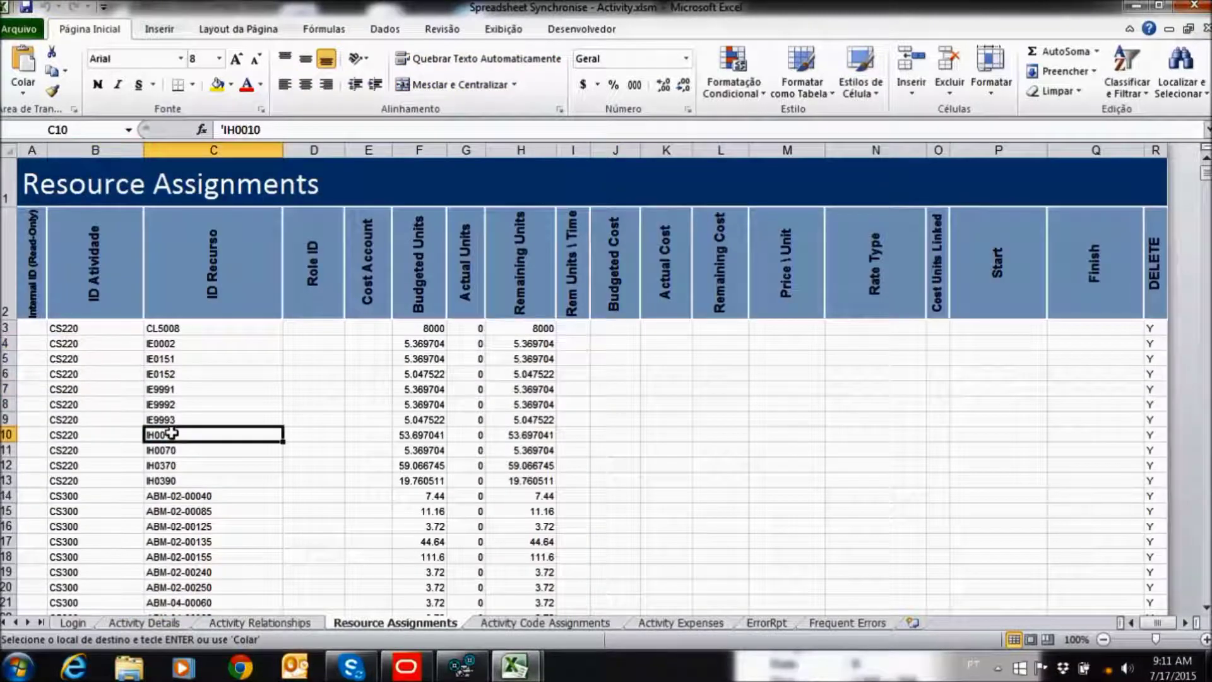
click(420, 433)
click(537, 434)
click(538, 480)
click(538, 497)
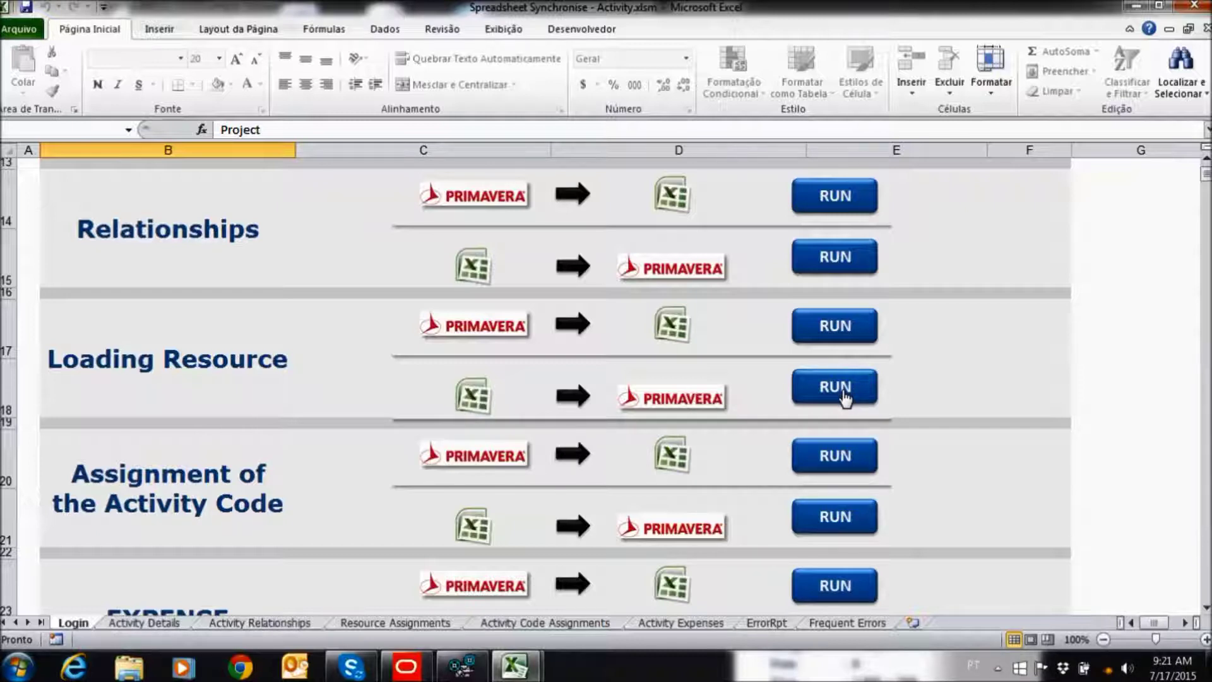
Run the Excel-to-Primavera Loading Resource macro from the Login sheet, then switch to Primavera P6 and refresh the data.
click(844, 392)
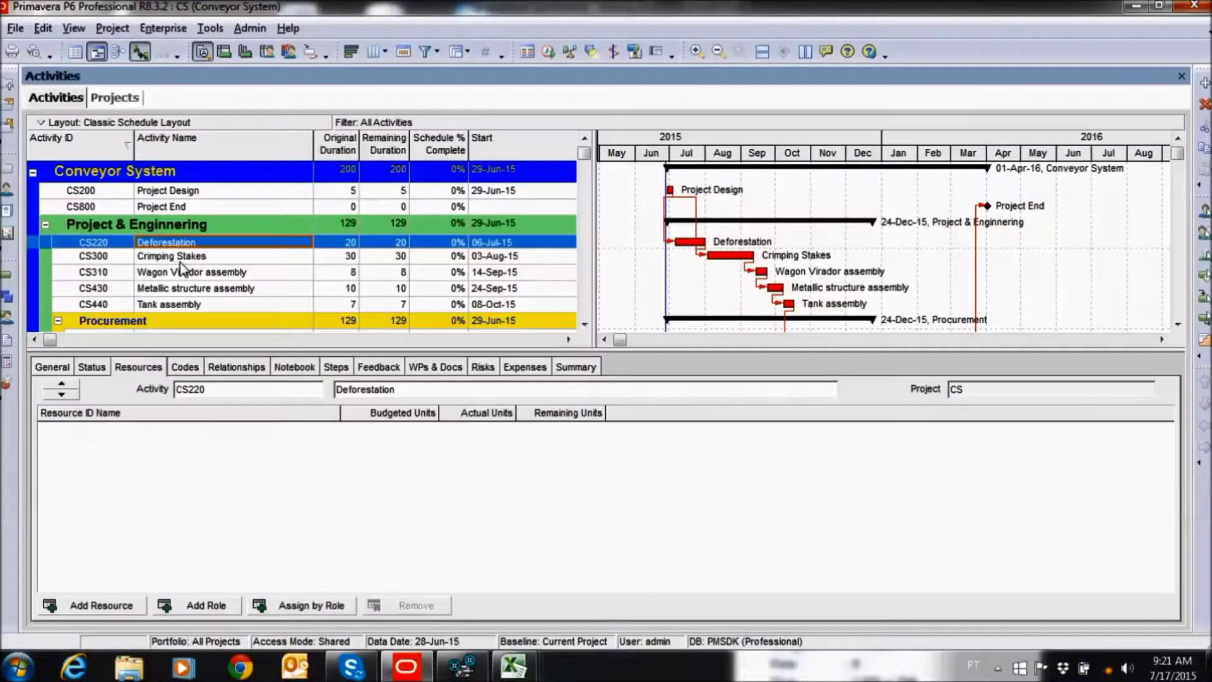
click(15, 28)
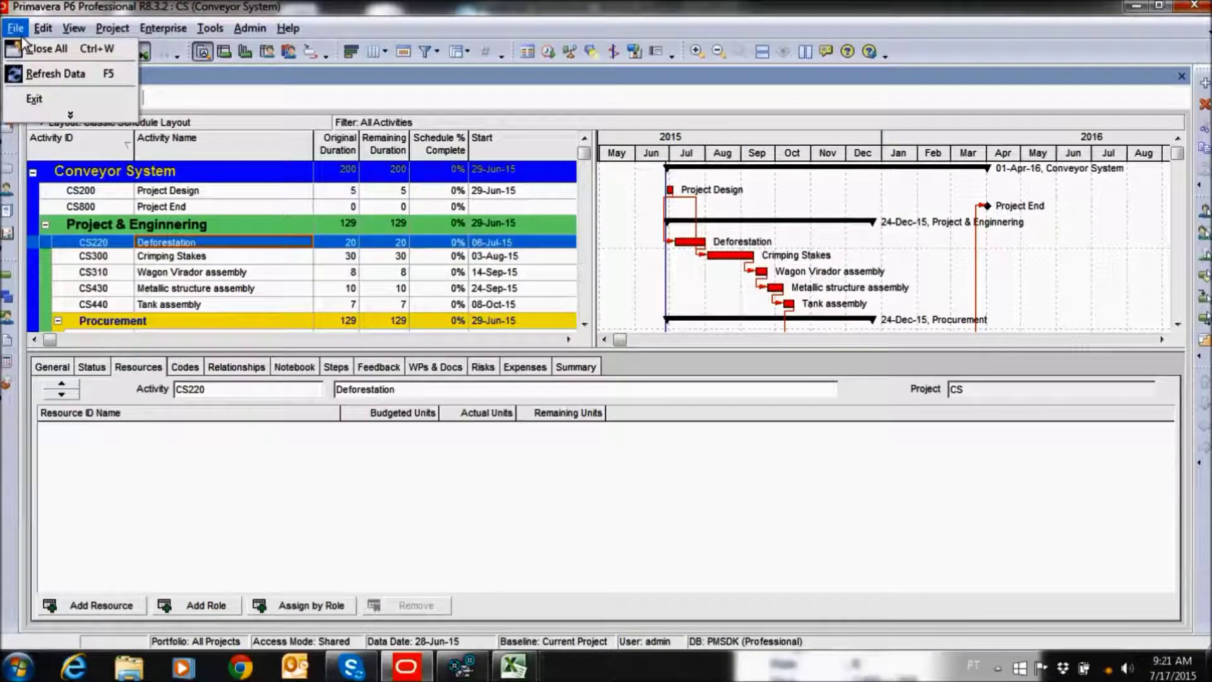
click(60, 74)
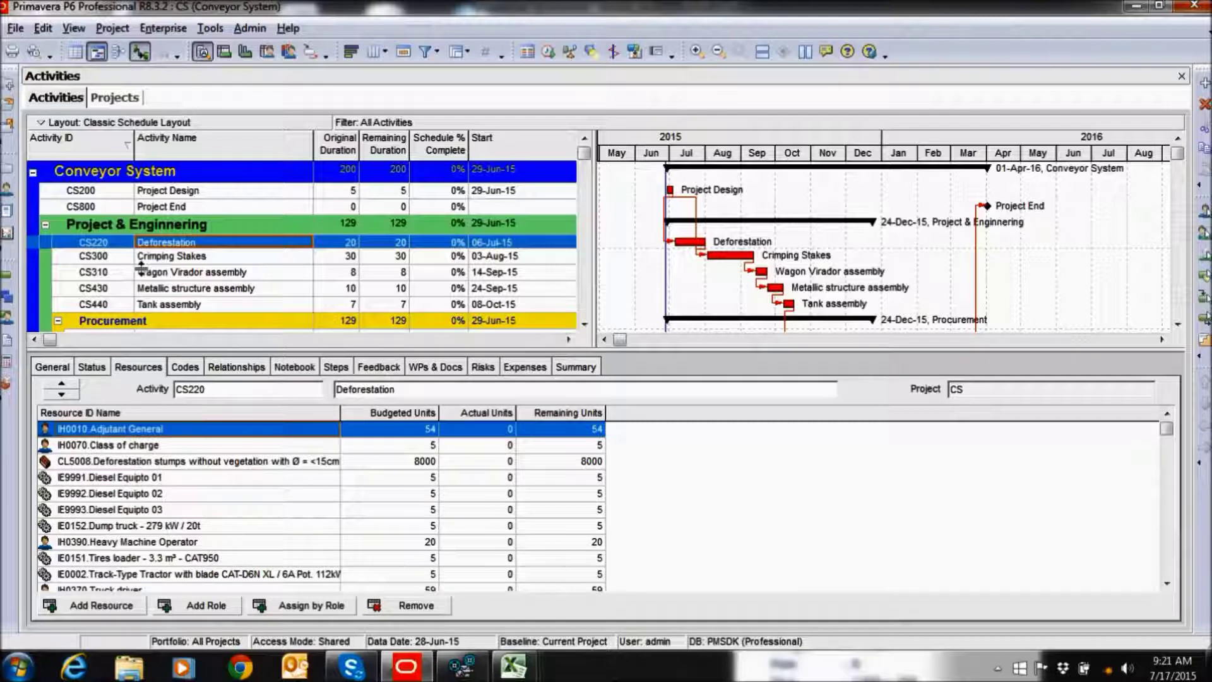
Review the resources assigned to the Project & Enginnering activities from CS220 Deforestation through CS440 Tank assembly.
click(124, 461)
scroll(133, 495, down, 1)
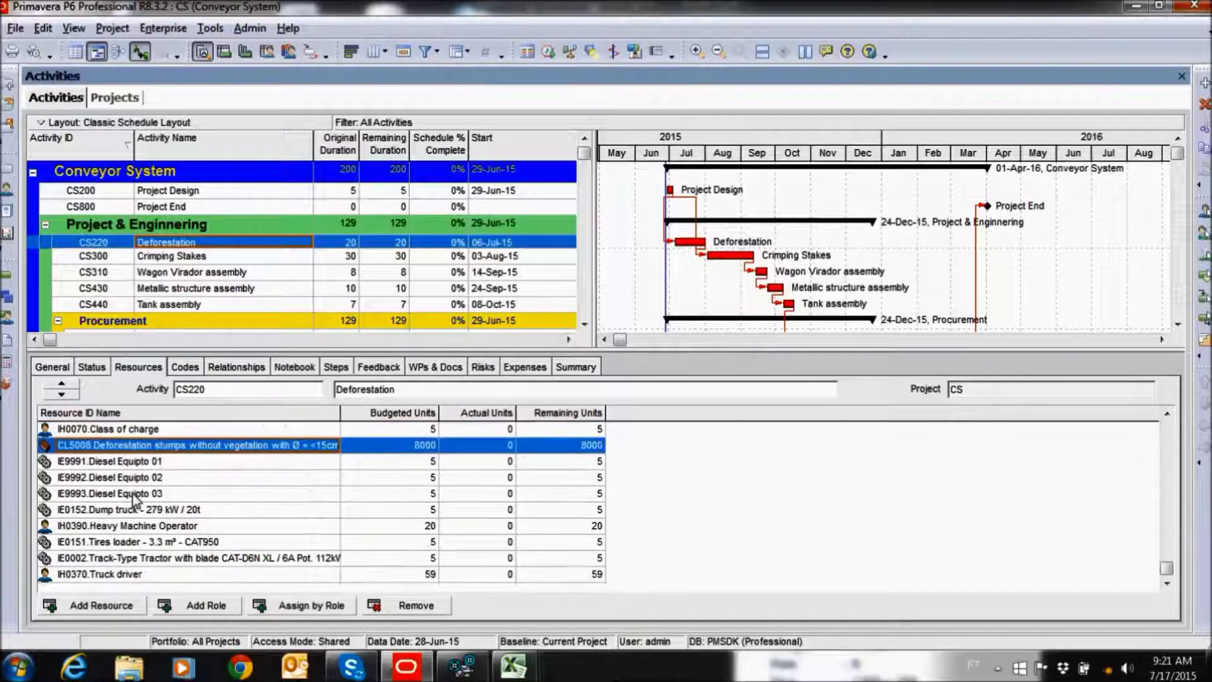
click(61, 394)
click(63, 395)
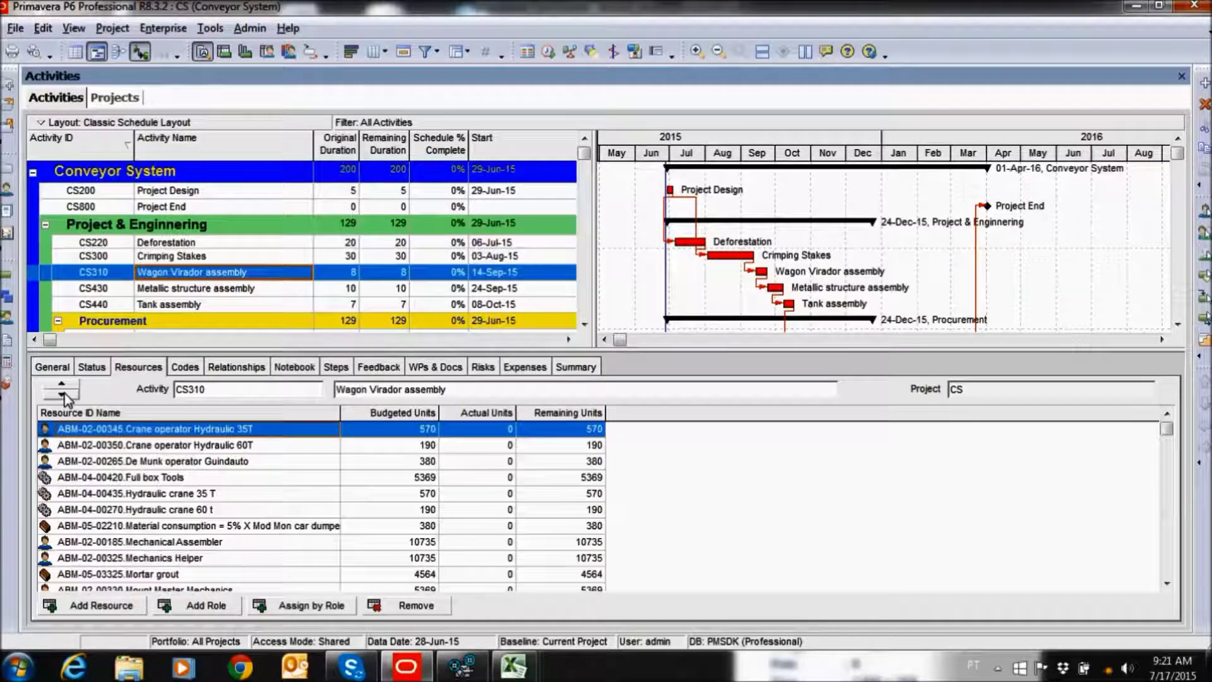
click(62, 395)
click(62, 395)
Review the assigned resources of the Procurement activities from CS400 and the Service in Field activities through CS305 Distribution Boards assembly.
click(62, 395)
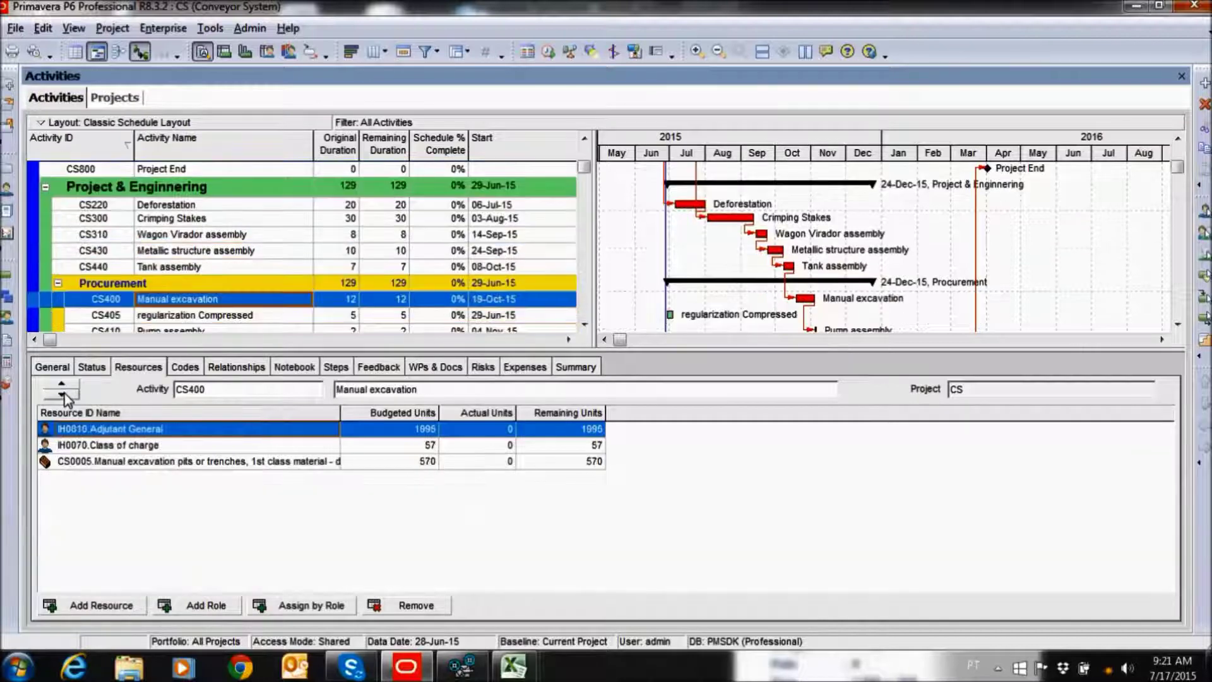
click(62, 395)
click(63, 395)
click(62, 395)
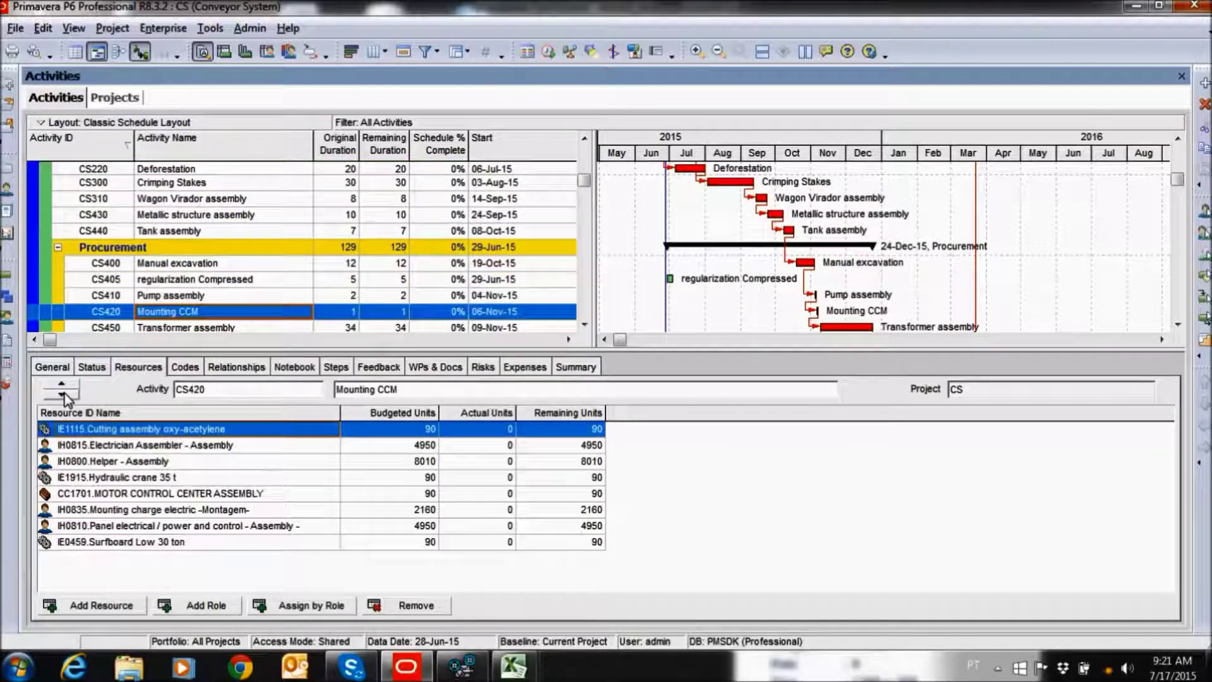
click(63, 395)
click(63, 395)
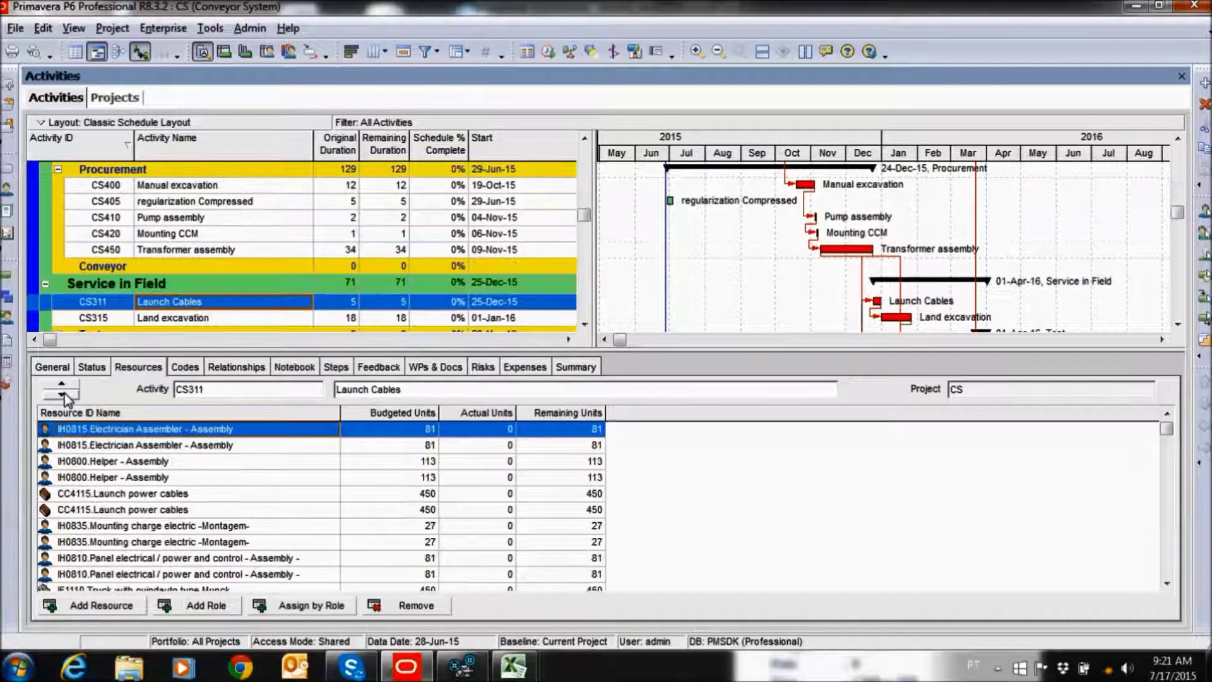
click(63, 395)
click(62, 395)
Review the resources assigned to the Instalation activities from CS700 frame through CS760 Mounting panels Eletricos.
click(63, 395)
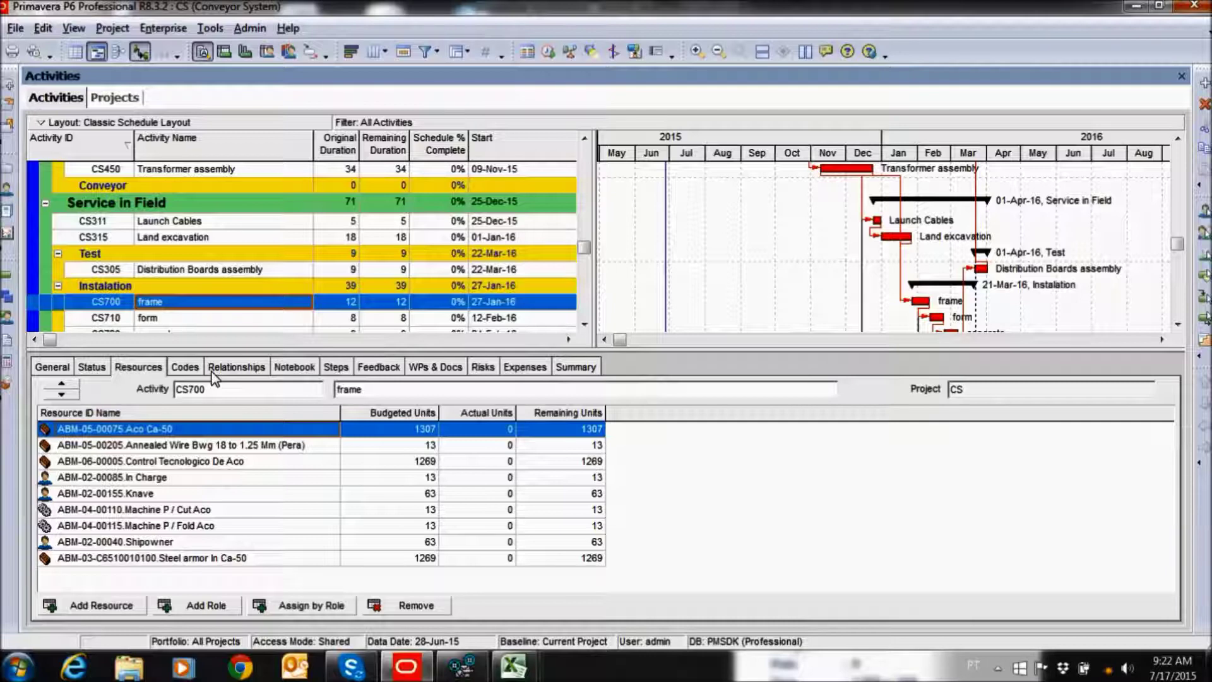
click(63, 395)
click(63, 395)
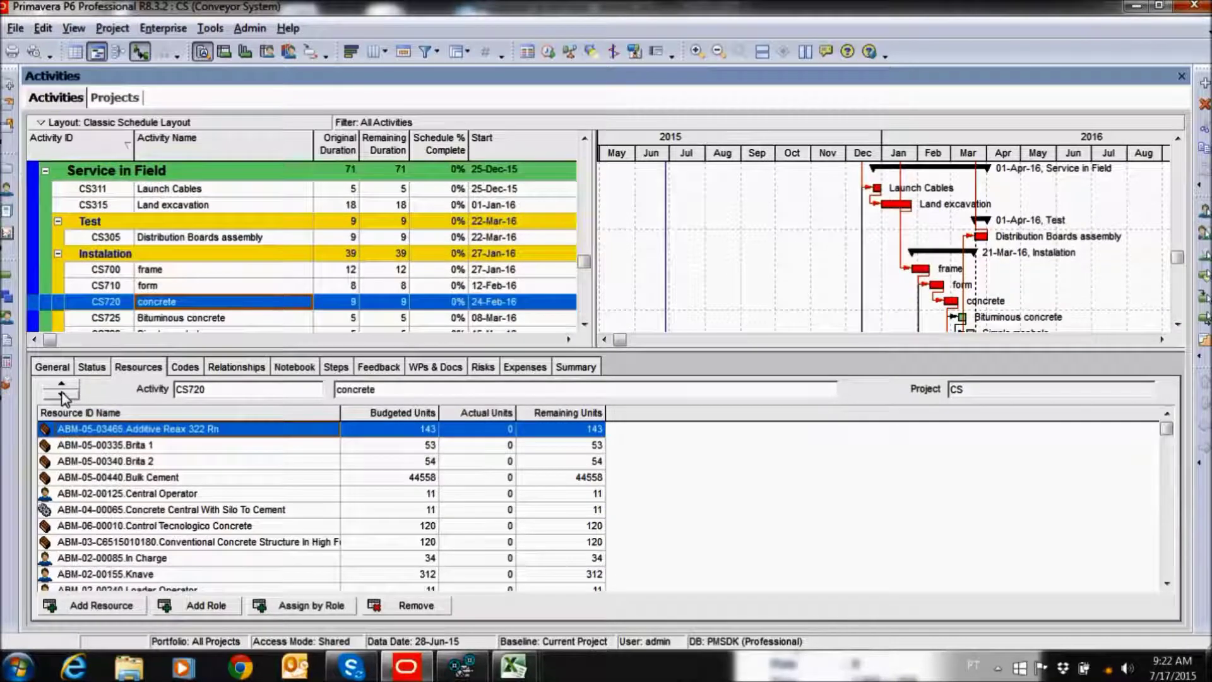
click(63, 395)
click(62, 395)
click(62, 395)
click(63, 395)
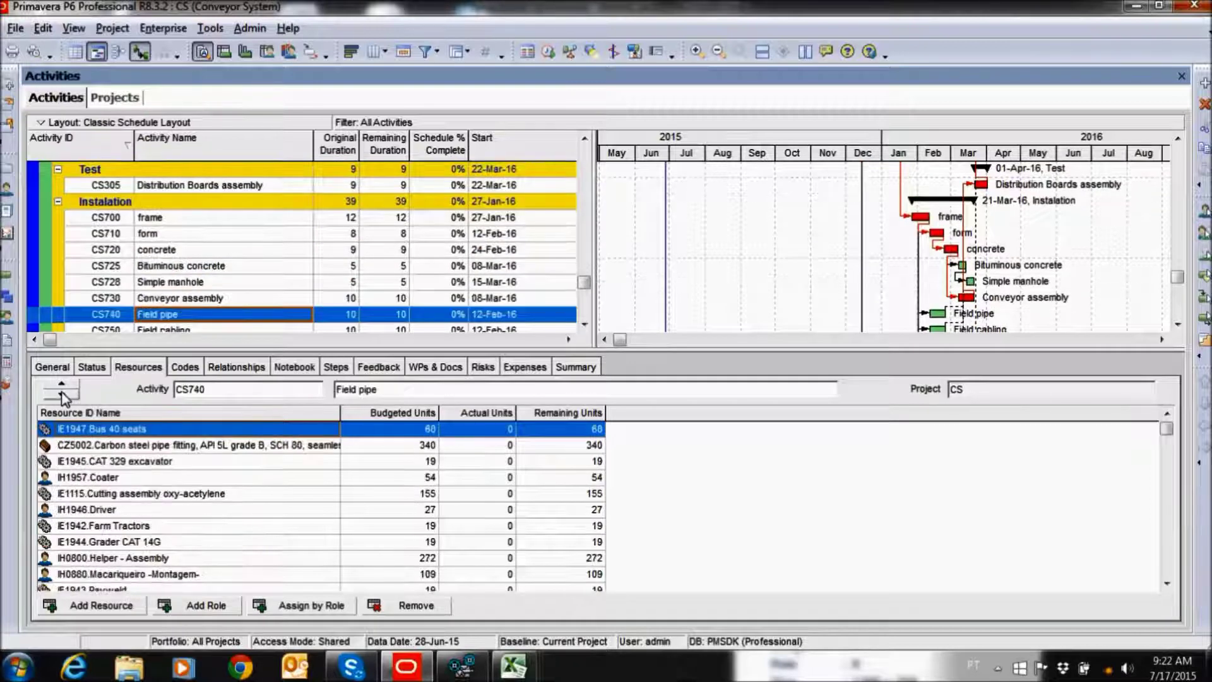
click(63, 395)
click(62, 395)
Inspect the resources of activity CS760, opening the resource selection list for IH0815 Electrician Assembler and closing it without changing the resource.
click(190, 461)
click(189, 492)
click(188, 498)
click(332, 494)
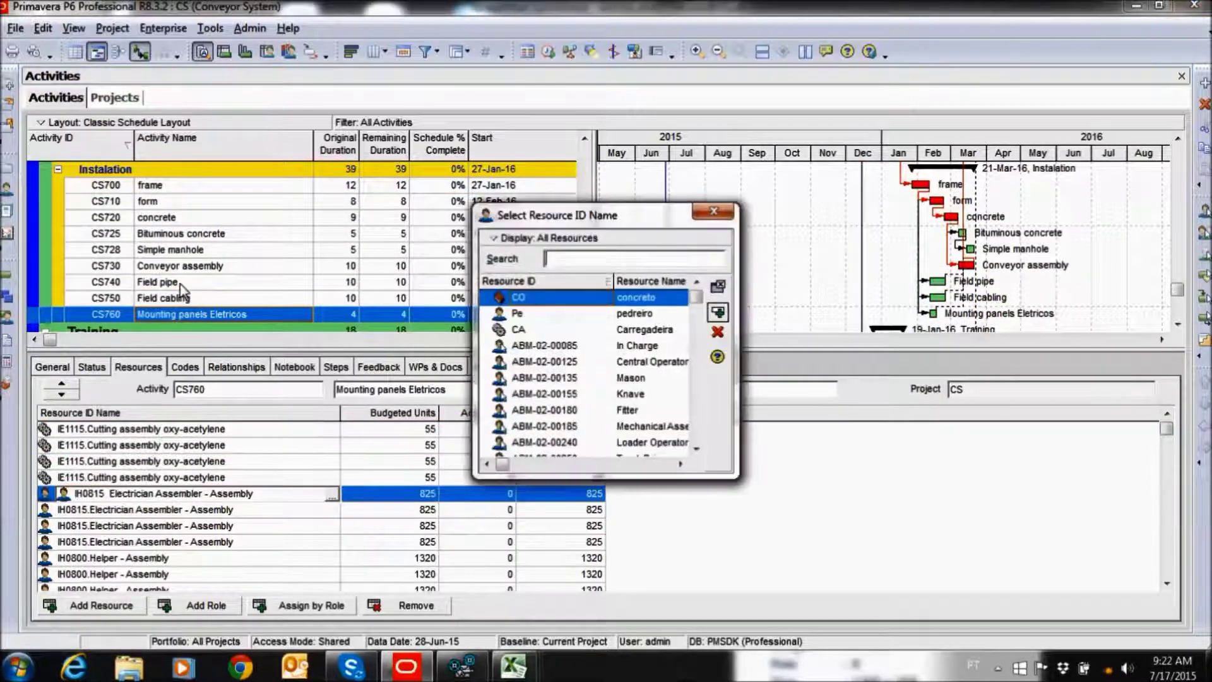
click(718, 287)
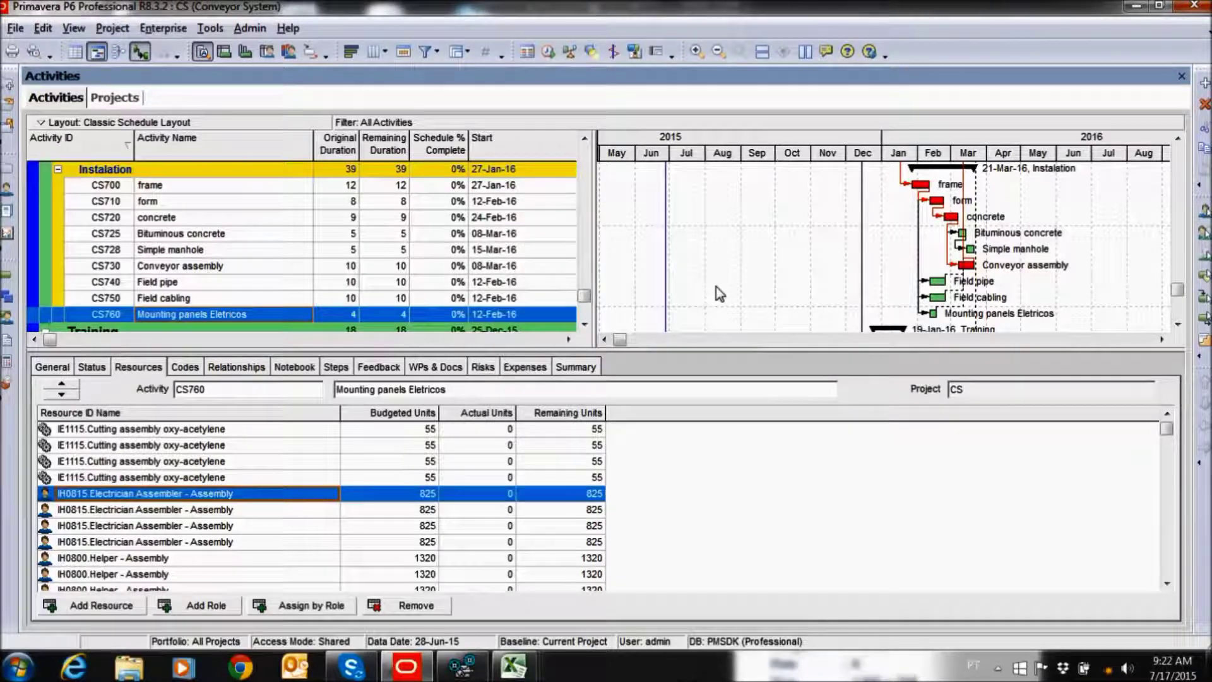